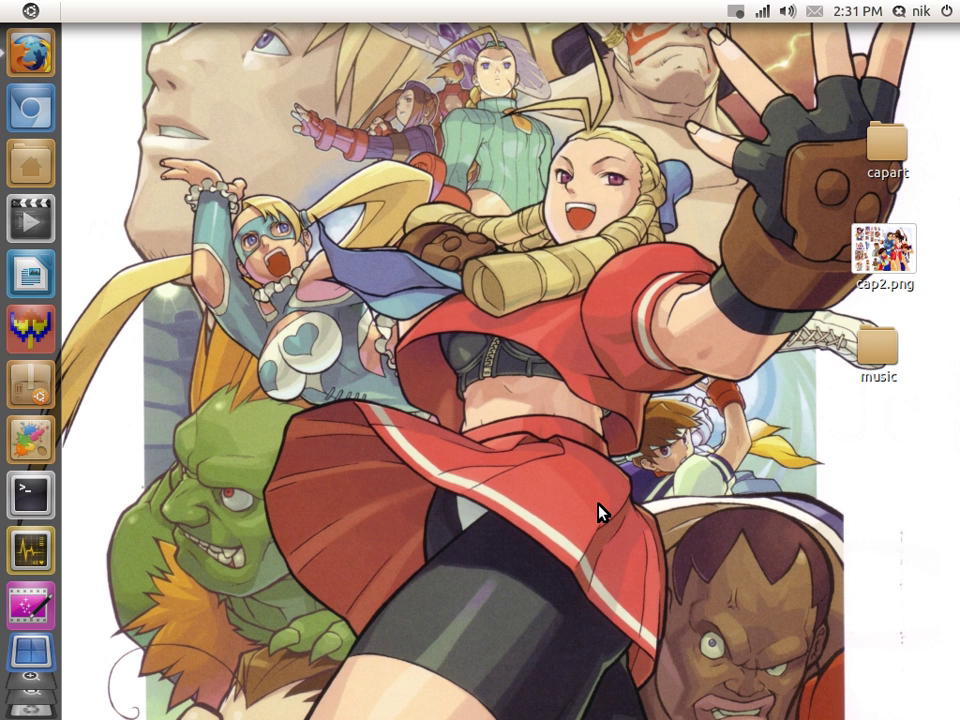
Step: Bring up the browser window showing the CRT arcade monitor image and put it away again
{"action": "left_click", "coordinate": [31, 52]}
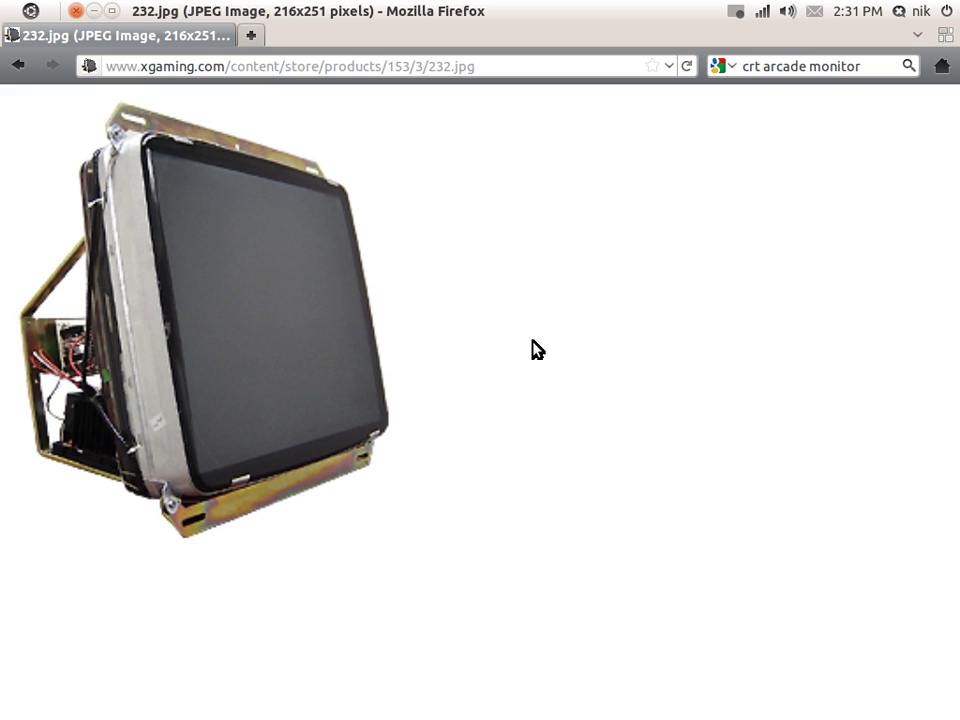
{"action": "left_click", "coordinate": [113, 11]}
{"action": "left_click", "coordinate": [82, 37]}
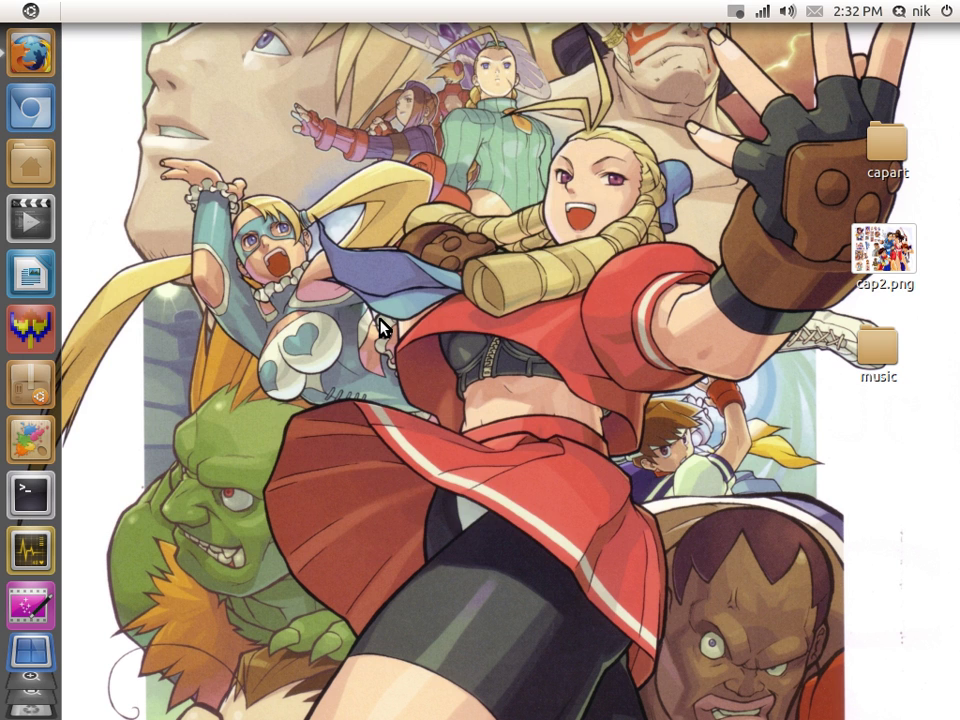
Step: Search the applications for "wa", open the Wah!Cade Setup Editor and reposition its window clear of the desktop icons
{"action": "key", "text": "super"}
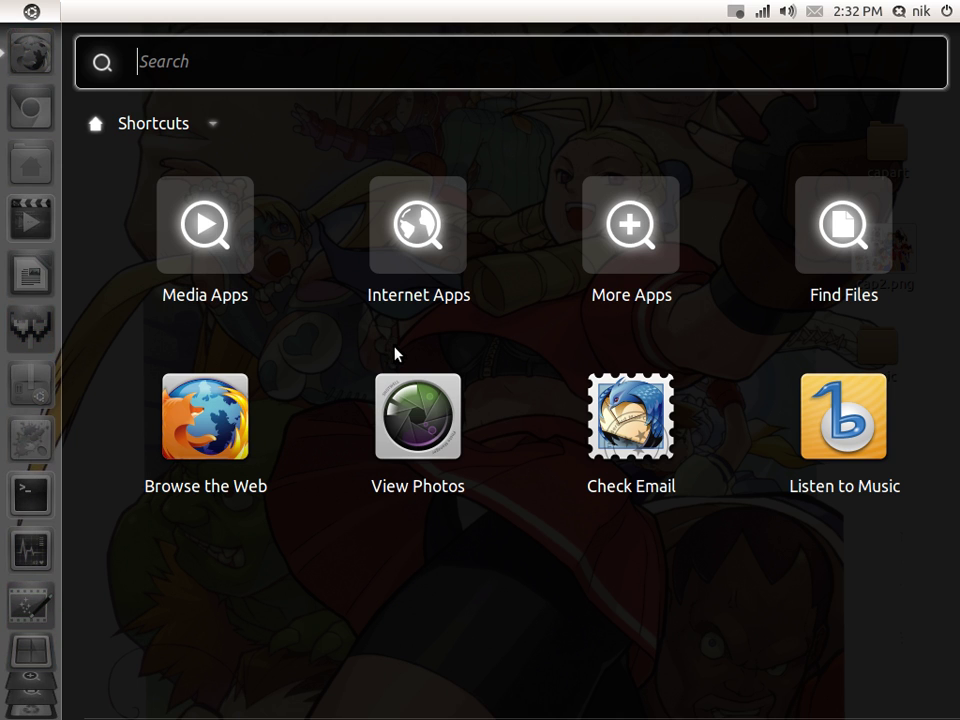
{"action": "type", "text": "w"}
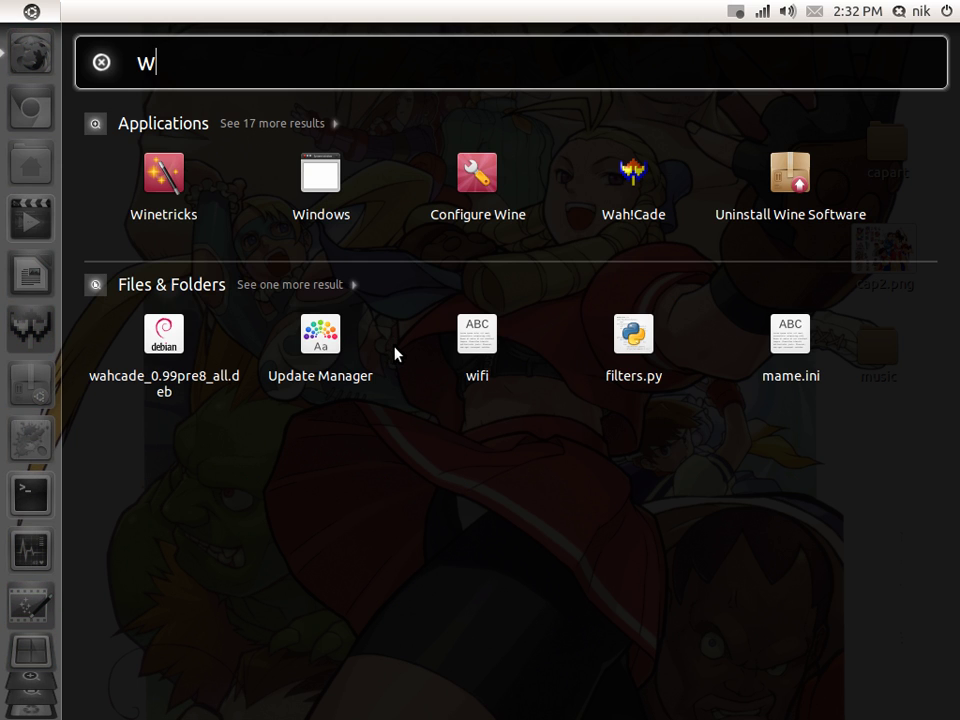
{"action": "type", "text": "a"}
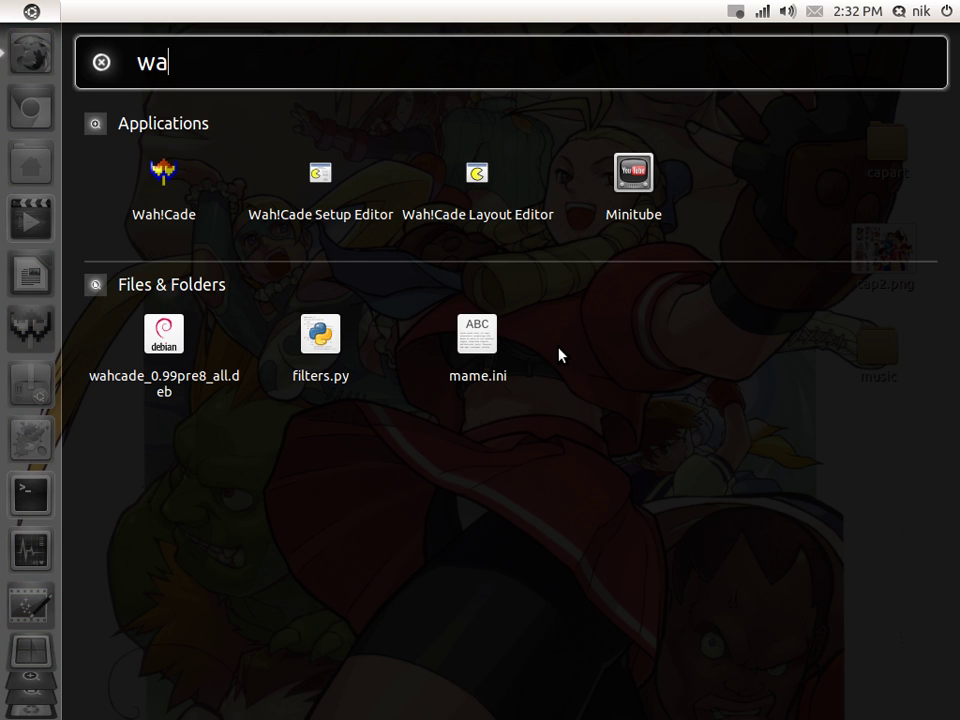
{"action": "left_click", "coordinate": [315, 189]}
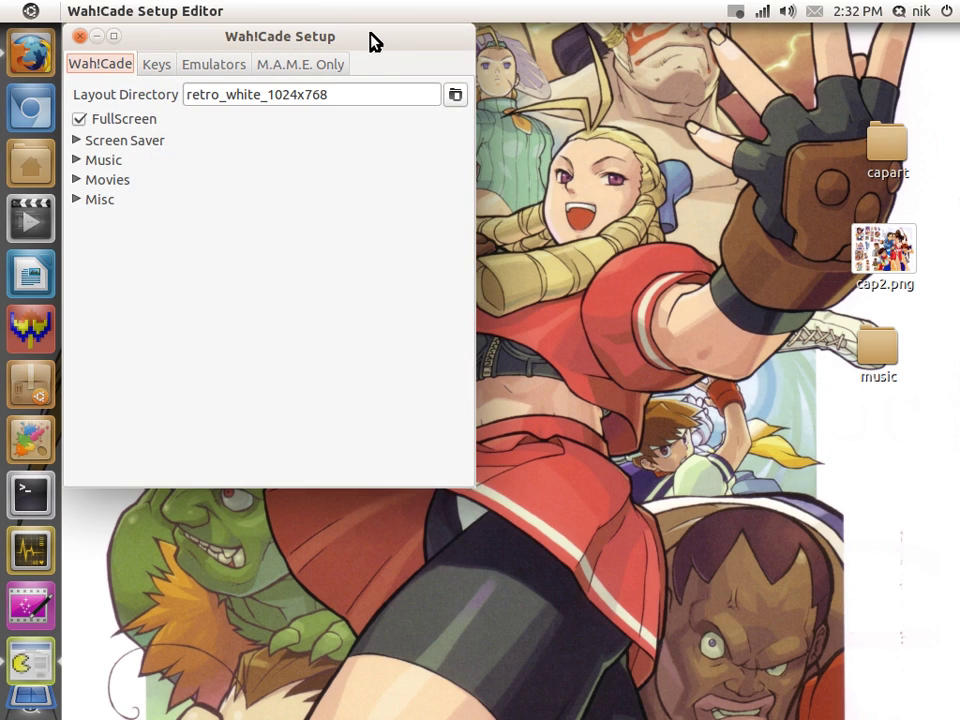
{"action": "left_click_drag", "start_coordinate": [371, 43], "coordinate": [527, 180]}
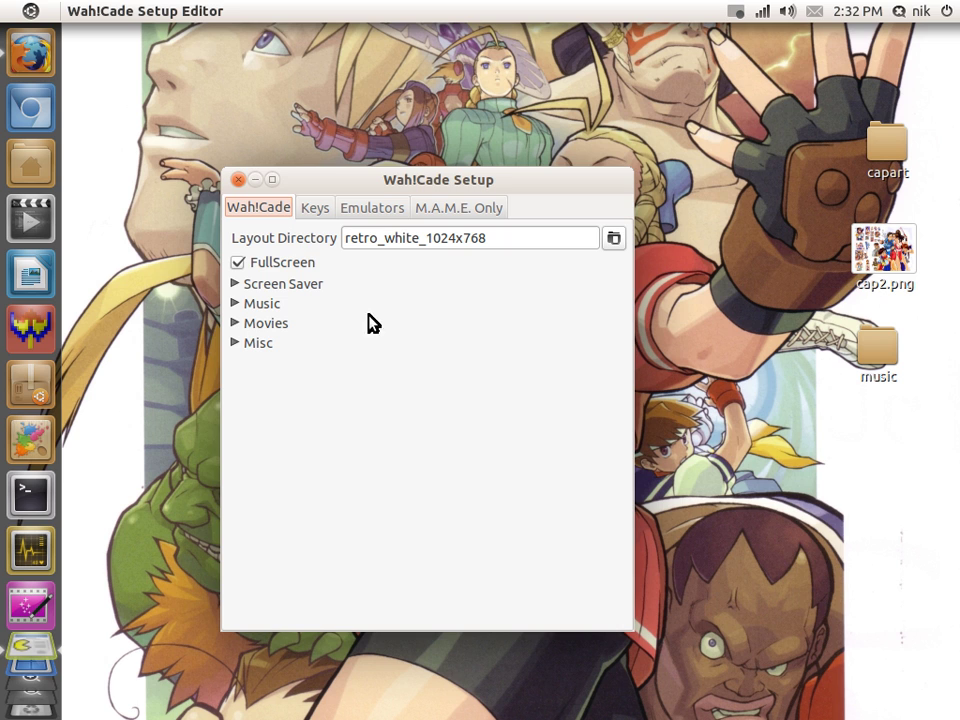
{"action": "left_click_drag", "start_coordinate": [416, 183], "coordinate": [415, 150]}
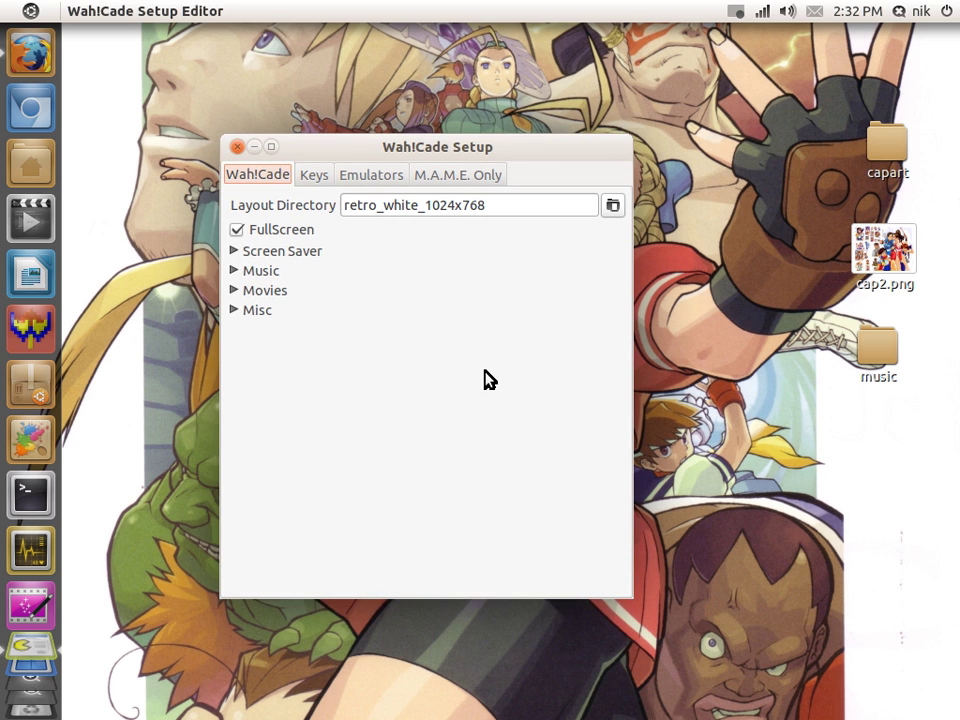
{"action": "left_click_drag", "start_coordinate": [542, 156], "coordinate": [451, 127]}
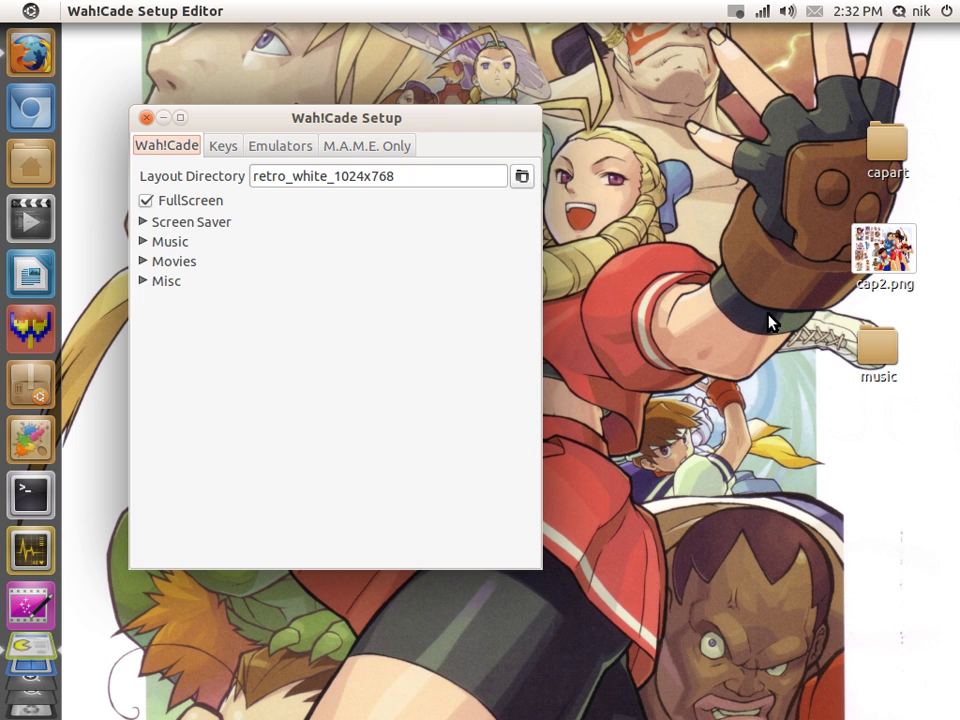
Step: Examine the MP3 files inside the desktop's music folder and close the folder window
{"action": "left_click", "coordinate": [879, 367]}
{"action": "double_click", "coordinate": [879, 367]}
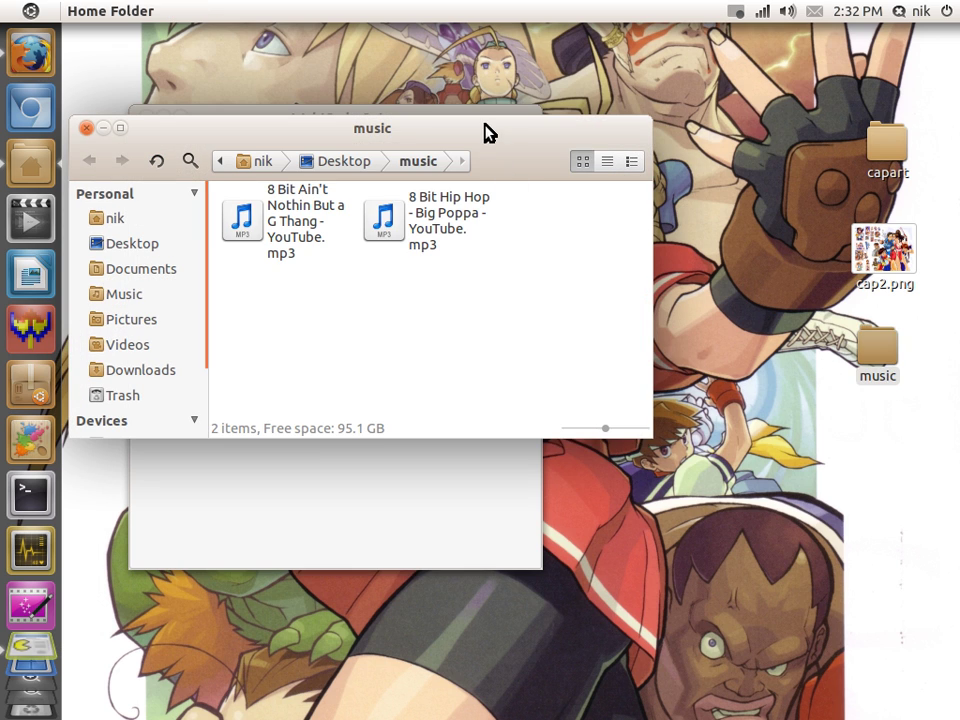
{"action": "left_click_drag", "start_coordinate": [484, 133], "coordinate": [596, 180]}
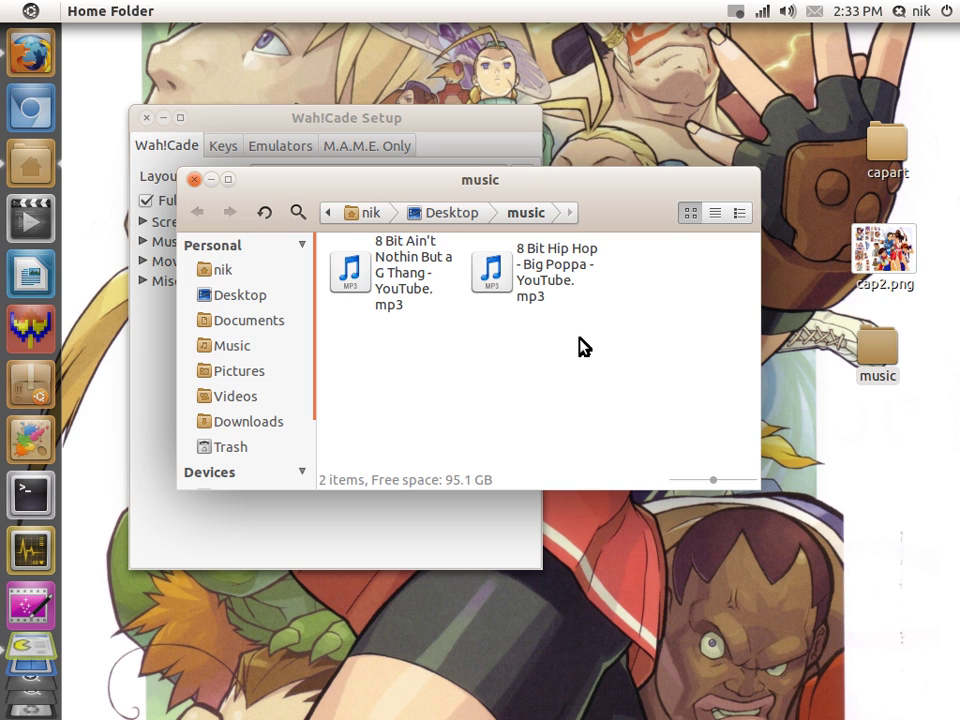
{"action": "left_click_drag", "start_coordinate": [463, 189], "coordinate": [594, 232]}
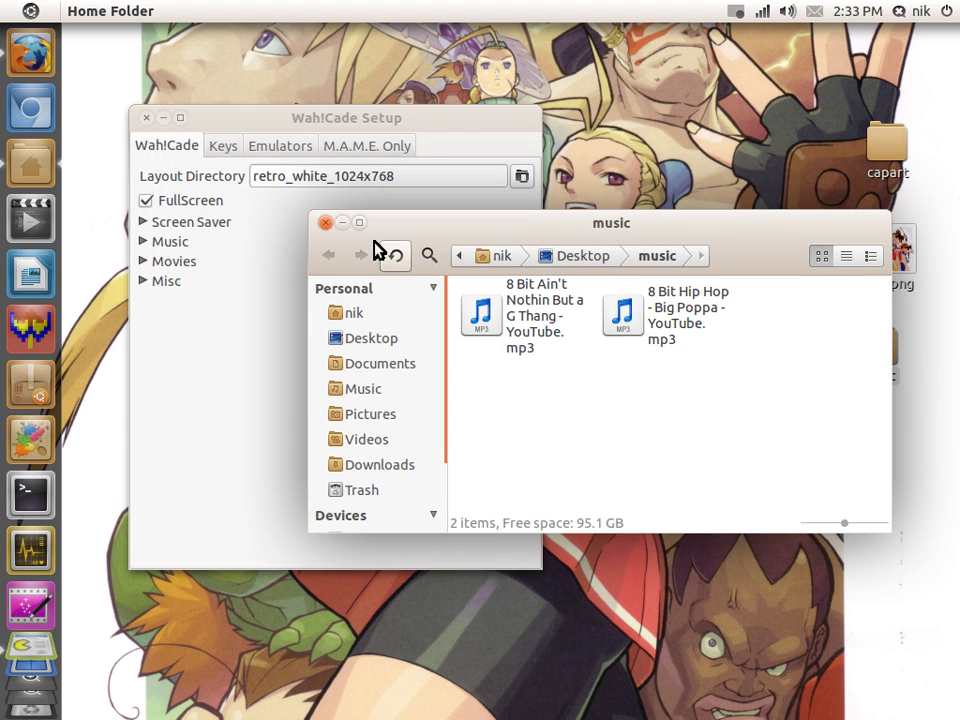
{"action": "left_click", "coordinate": [325, 223]}
Step: Open the home folder in the file manager and move its window away from the desktop's music folder
{"action": "left_click_drag", "start_coordinate": [879, 364], "coordinate": [805, 405]}
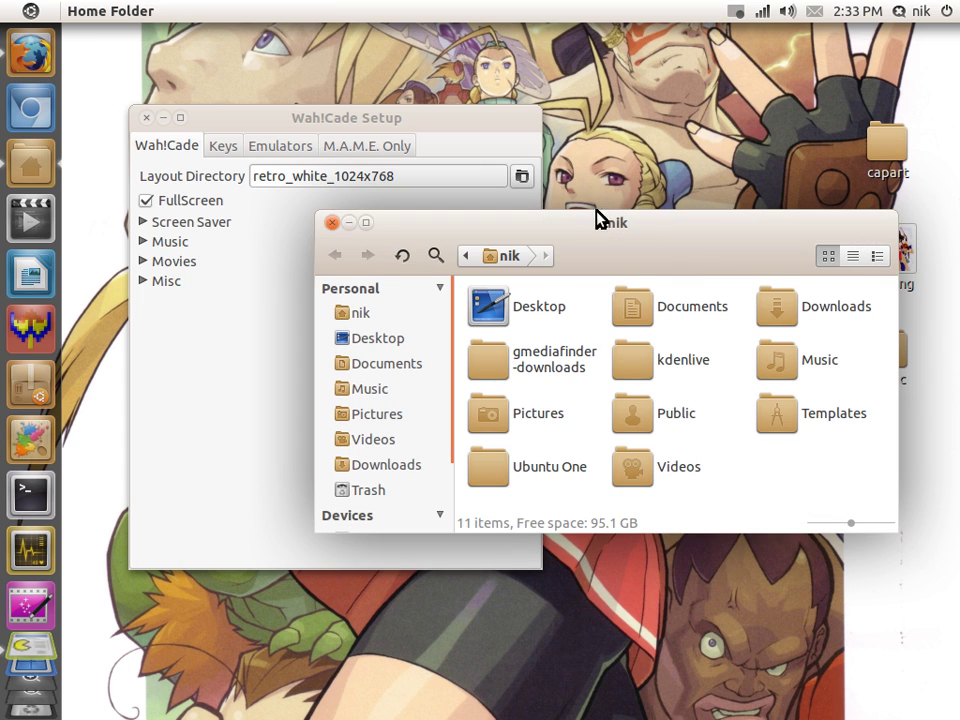
{"action": "left_click_drag", "start_coordinate": [598, 218], "coordinate": [464, 146]}
{"action": "type", "text": "."}
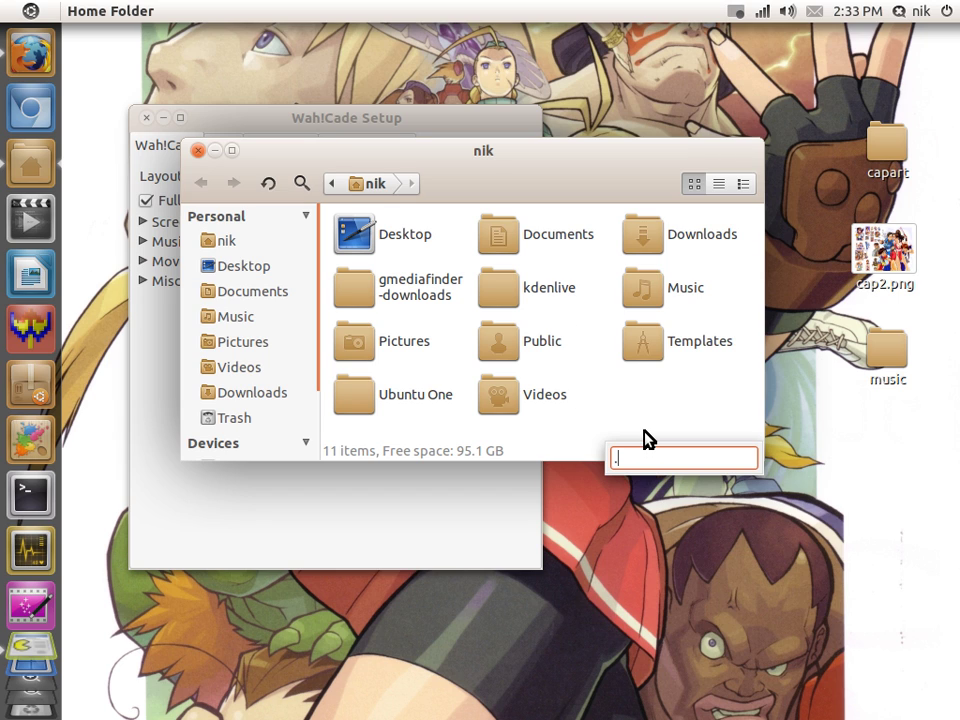
{"action": "type", "text": "mam"}
{"action": "key", "text": "BackSpace"}
{"action": "key", "text": "BackSpace"}
{"action": "key", "text": "BackSpace"}
{"action": "key", "text": "BackSpace"}
{"action": "key", "text": "Escape"}
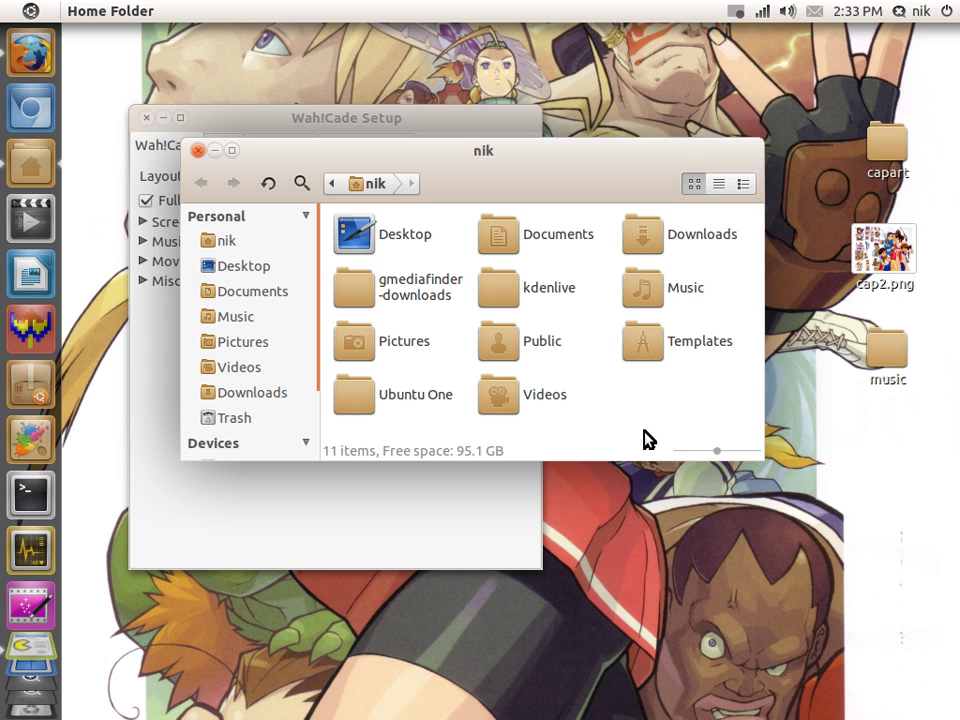
Step: Show the home folder's hidden files, move the desktop's music folder into .mame and close the file manager
{"action": "key", "text": "ctrl+h"}
{"action": "type", "text": ".mame"}
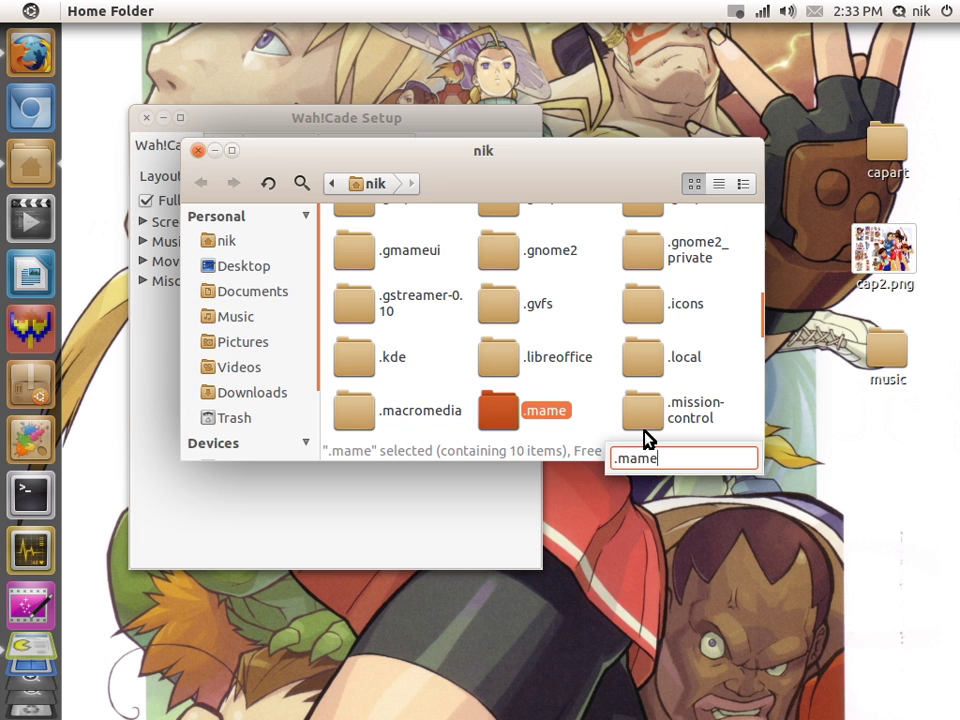
{"action": "key", "text": "Return"}
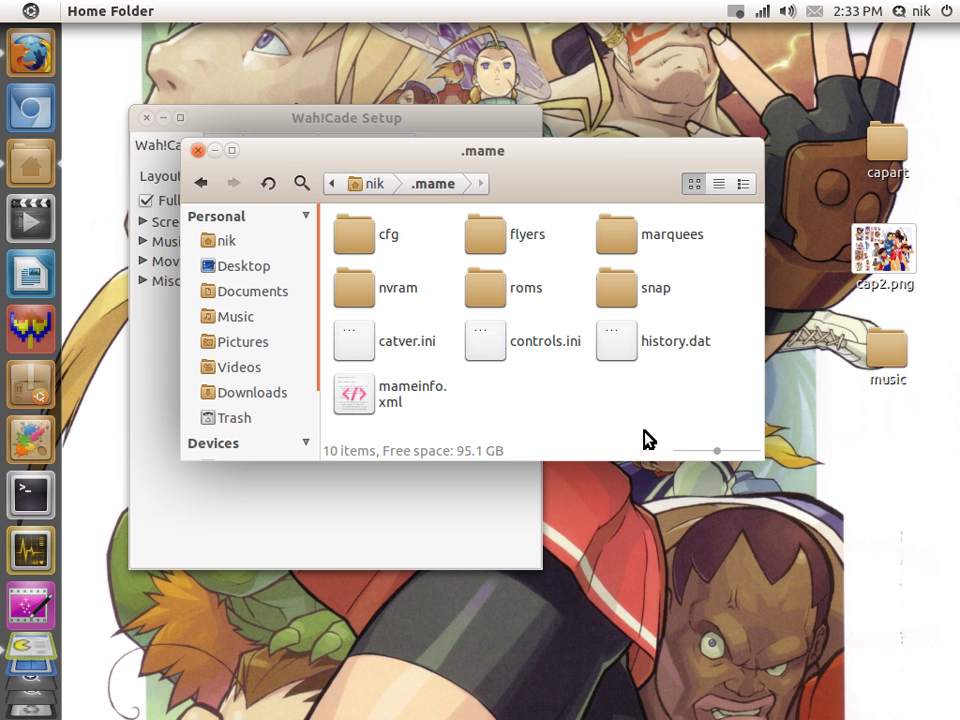
{"action": "left_click_drag", "start_coordinate": [886, 350], "coordinate": [612, 418]}
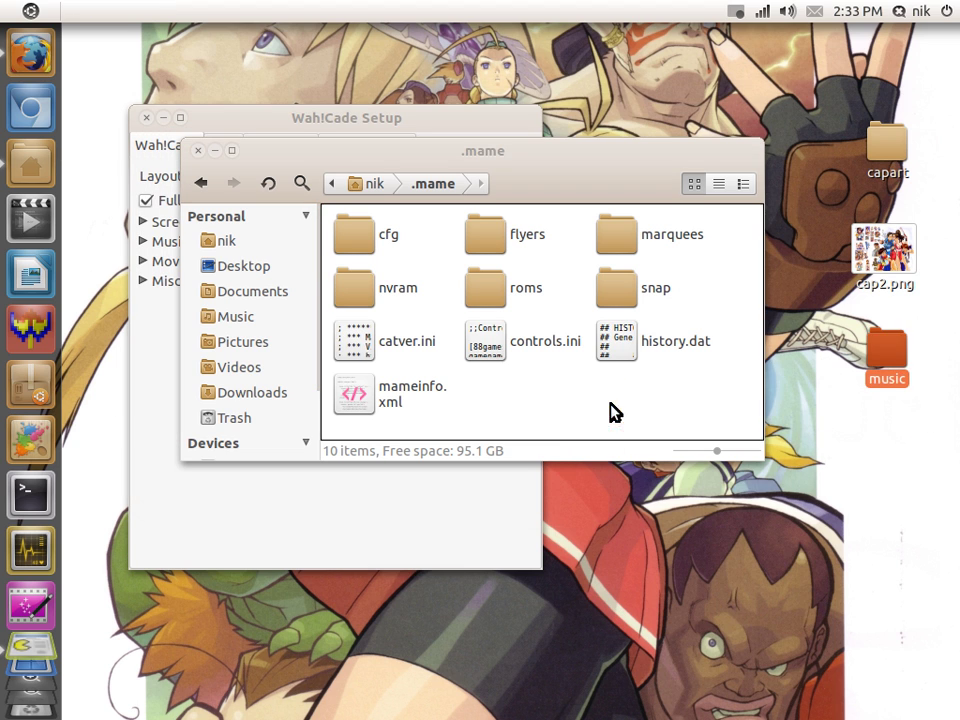
{"action": "left_click", "coordinate": [197, 152]}
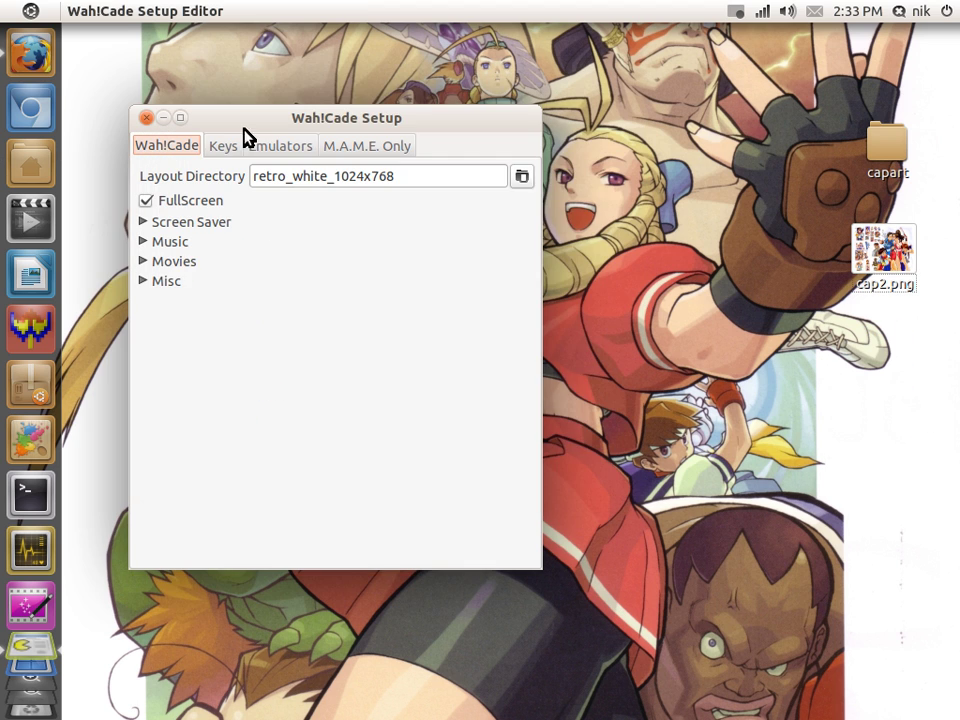
Step: Enable music playback in Wah!Cade with the home folder's .mame/music as the music directory, keeping the volume at 100%
{"action": "left_click", "coordinate": [168, 234]}
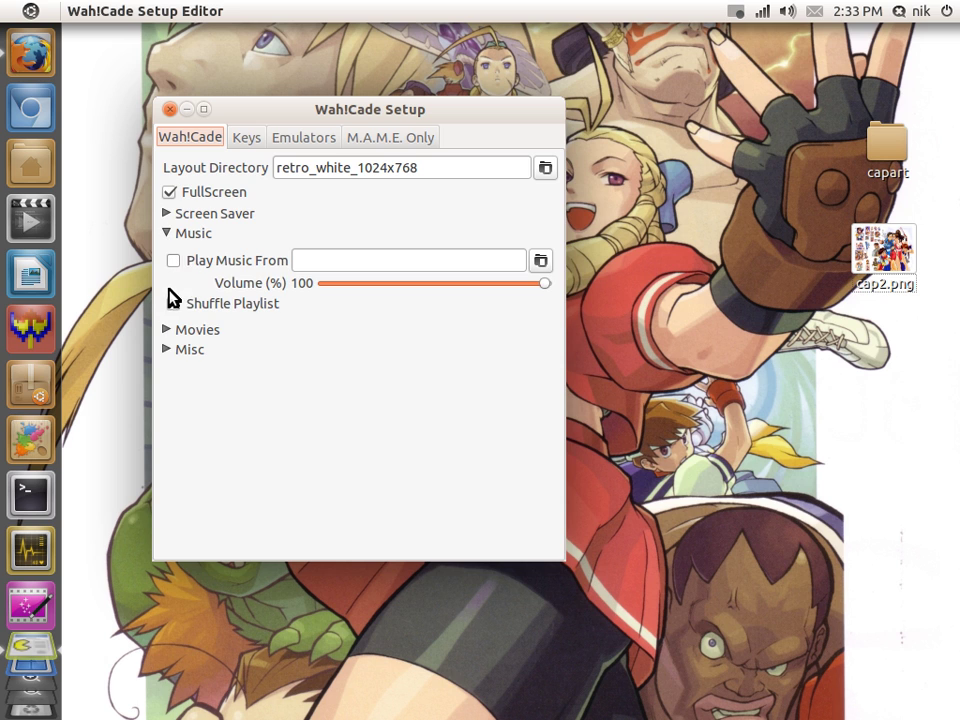
{"action": "left_click", "coordinate": [174, 261]}
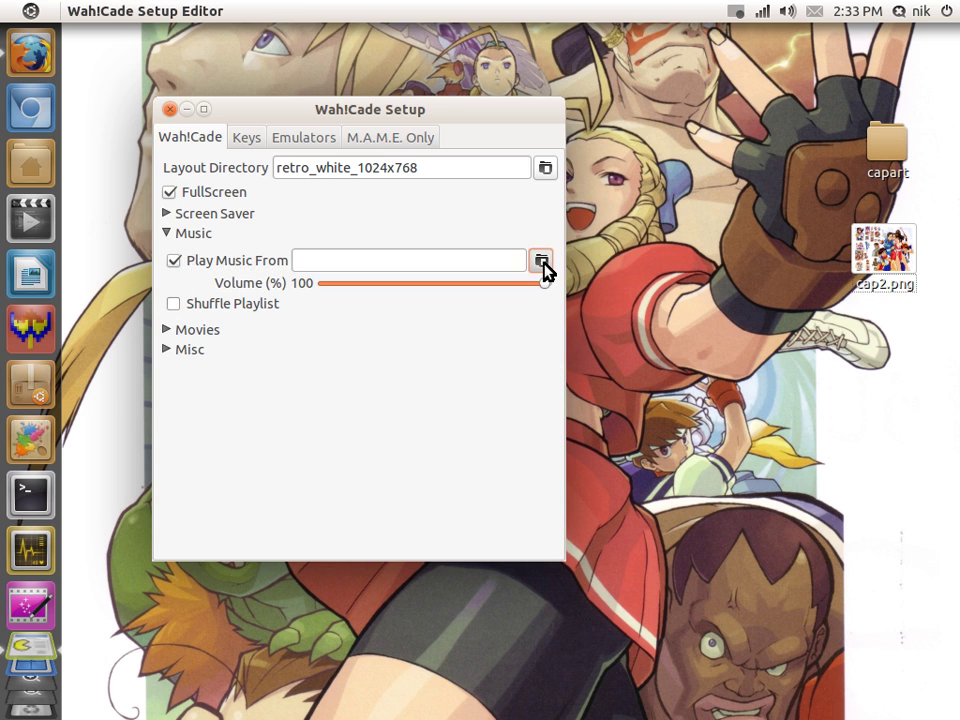
{"action": "left_click", "coordinate": [540, 262]}
{"action": "left_click", "coordinate": [370, 303]}
{"action": "type", "text": "."}
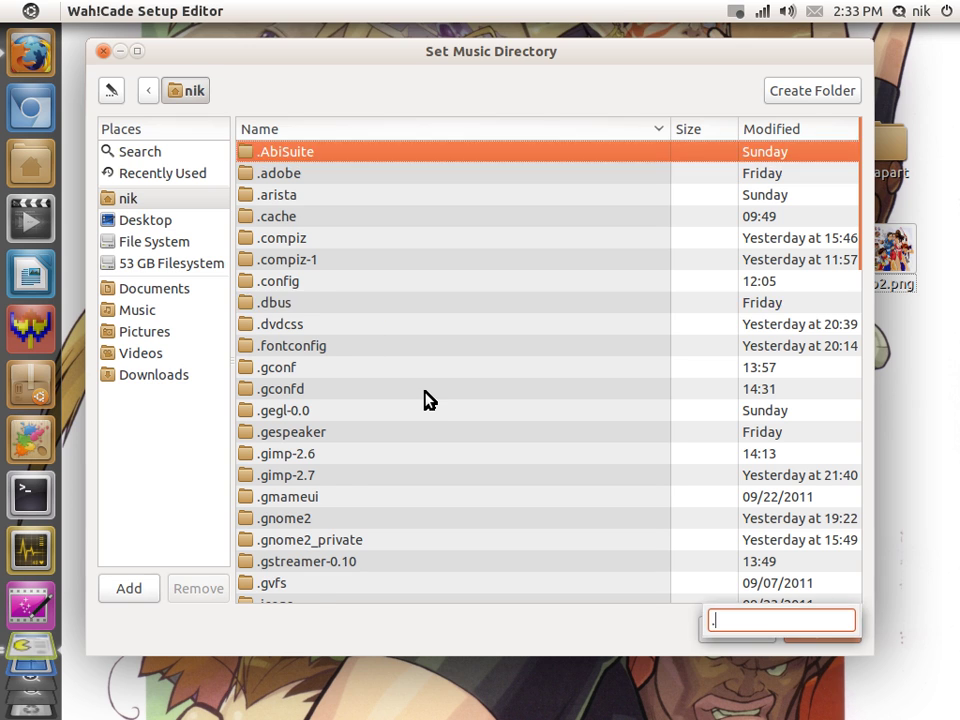
{"action": "type", "text": "ma"}
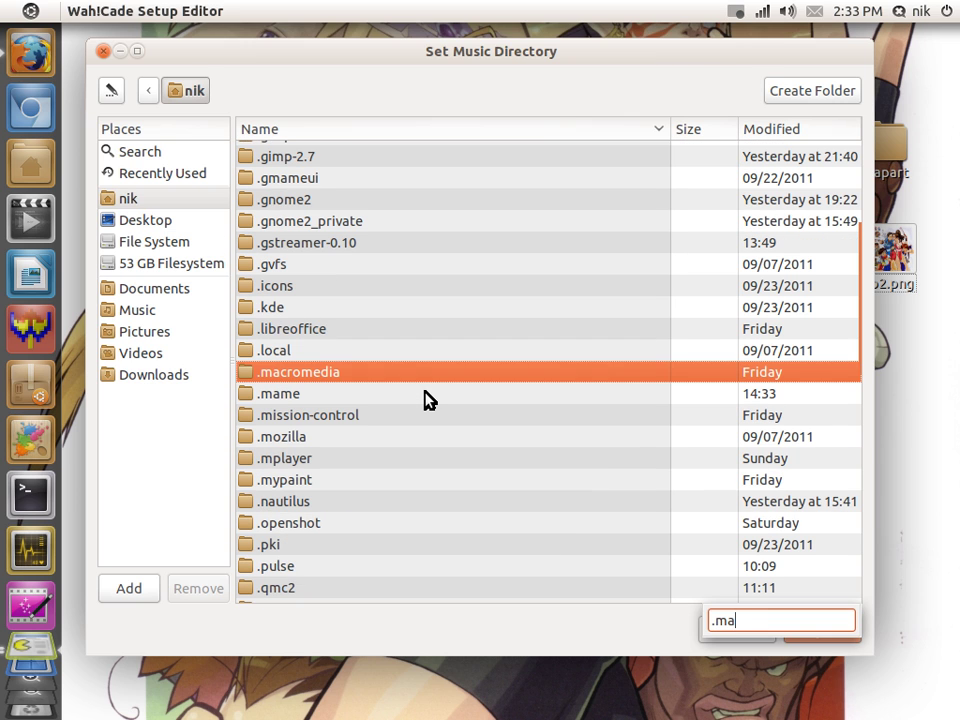
{"action": "type", "text": "m."}
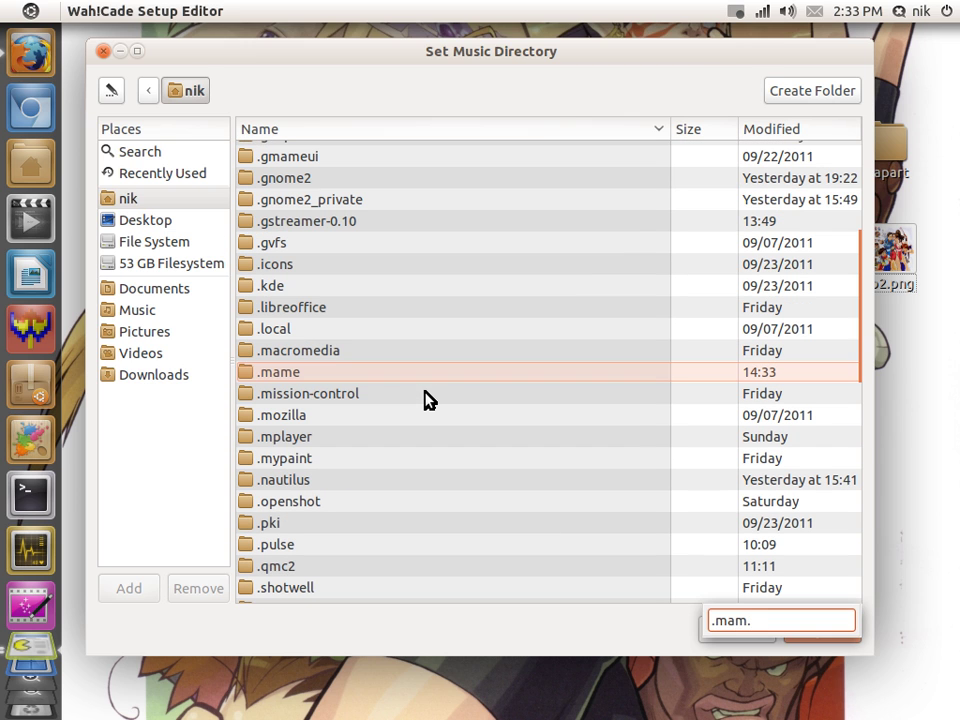
{"action": "double_click", "coordinate": [360, 374]}
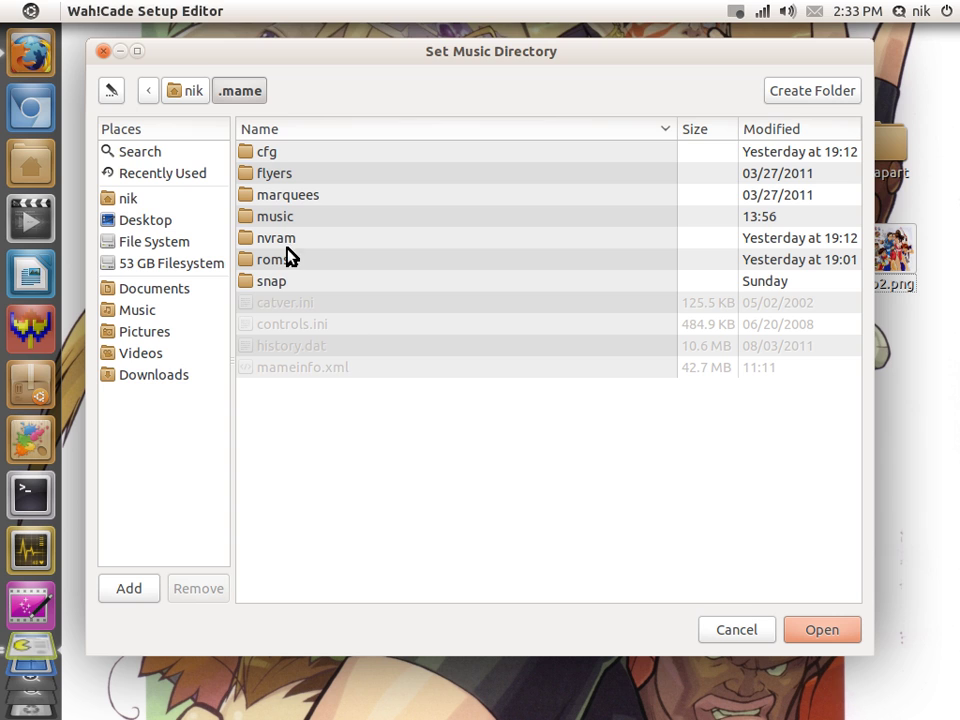
{"action": "left_click", "coordinate": [302, 217]}
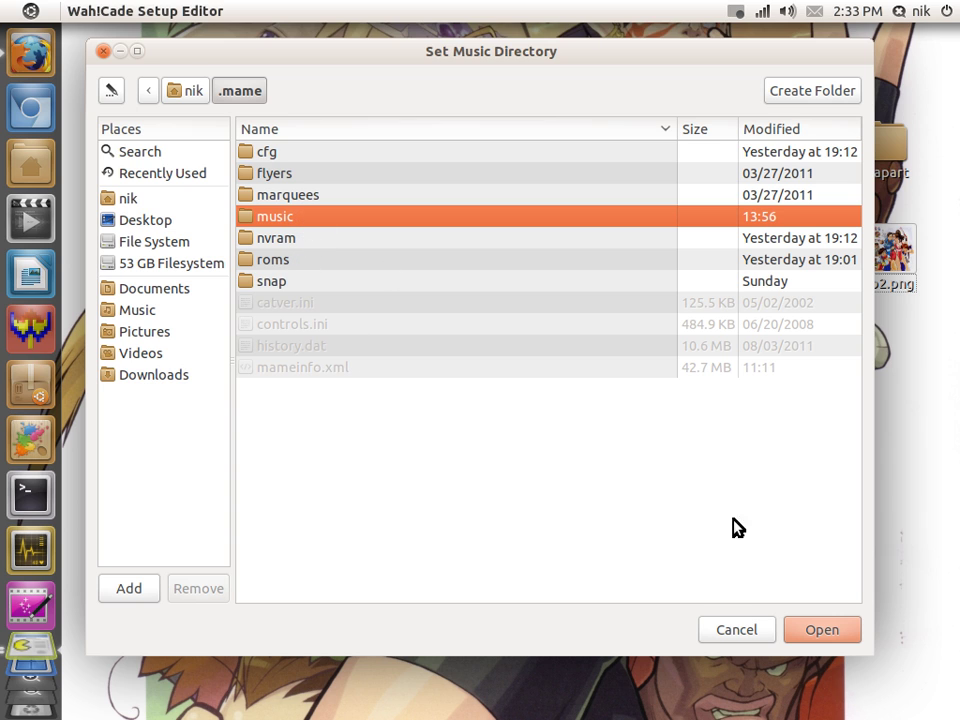
{"action": "left_click", "coordinate": [820, 630]}
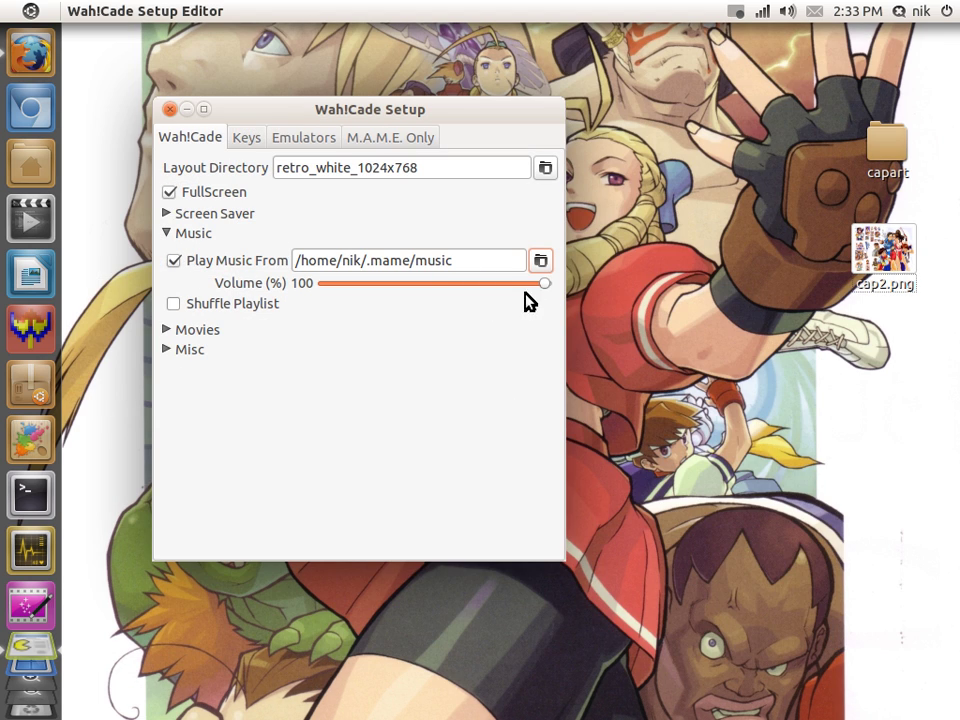
{"action": "left_click_drag", "start_coordinate": [544, 284], "coordinate": [608, 303]}
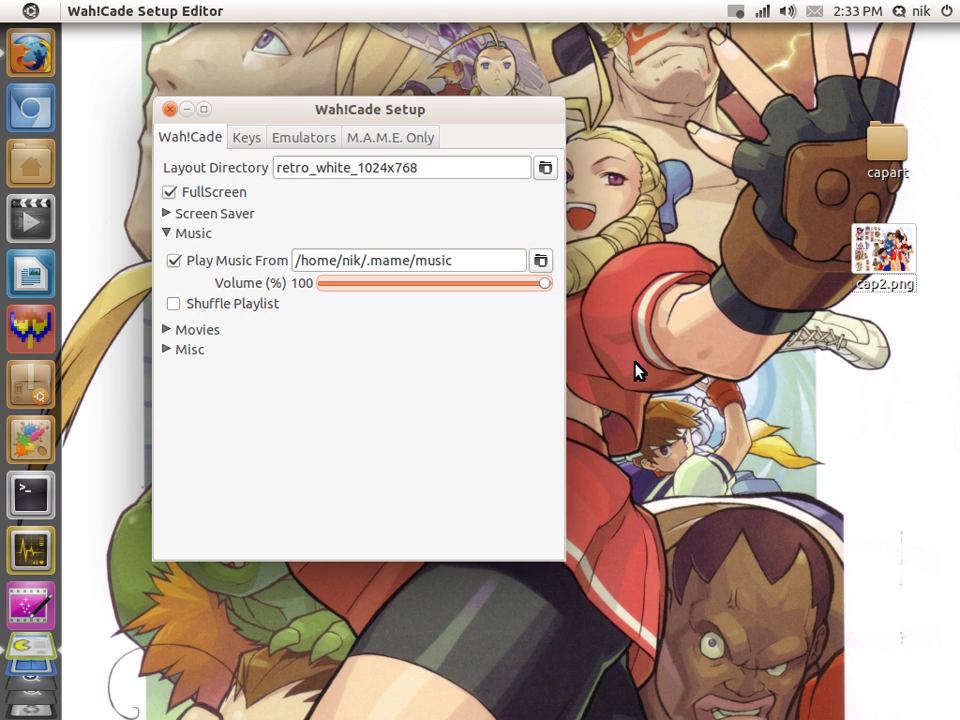
Step: Look over the movie settings and close the Wah!Cade setup, saving the changes
{"action": "left_click_drag", "start_coordinate": [405, 113], "coordinate": [443, 112]}
{"action": "left_click", "coordinate": [205, 329]}
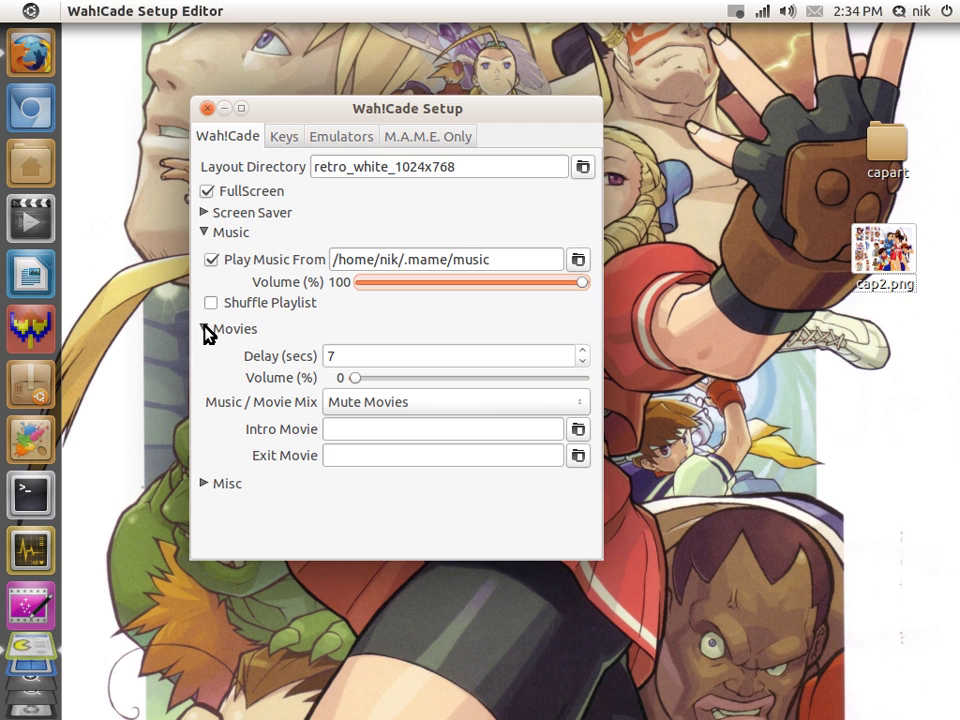
{"action": "left_click", "coordinate": [205, 329]}
{"action": "left_click_drag", "start_coordinate": [343, 113], "coordinate": [368, 118]}
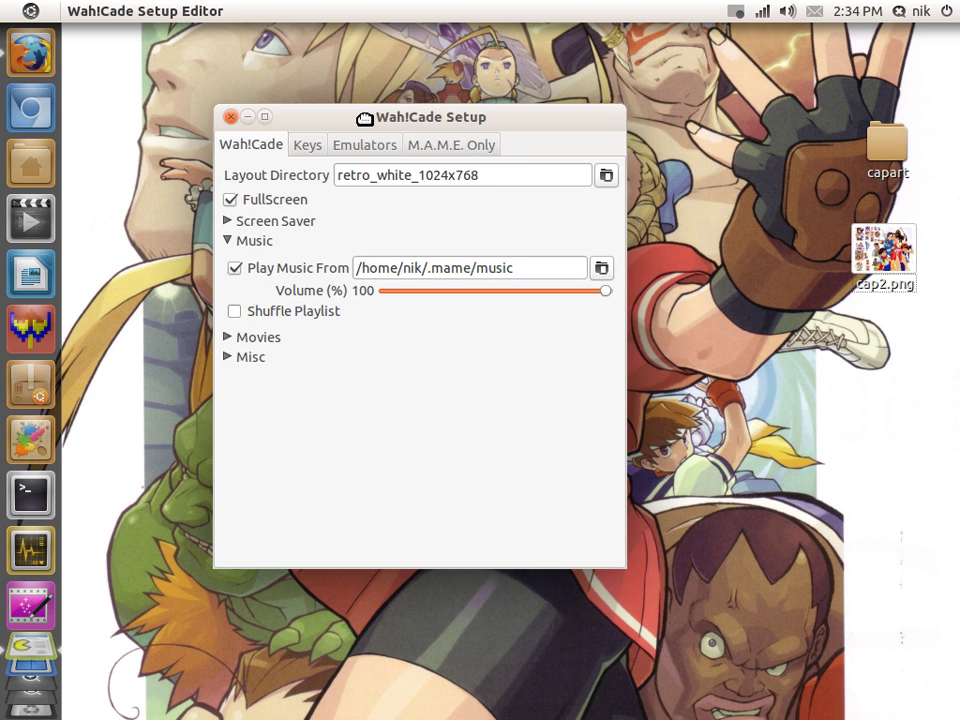
{"action": "left_click", "coordinate": [231, 117]}
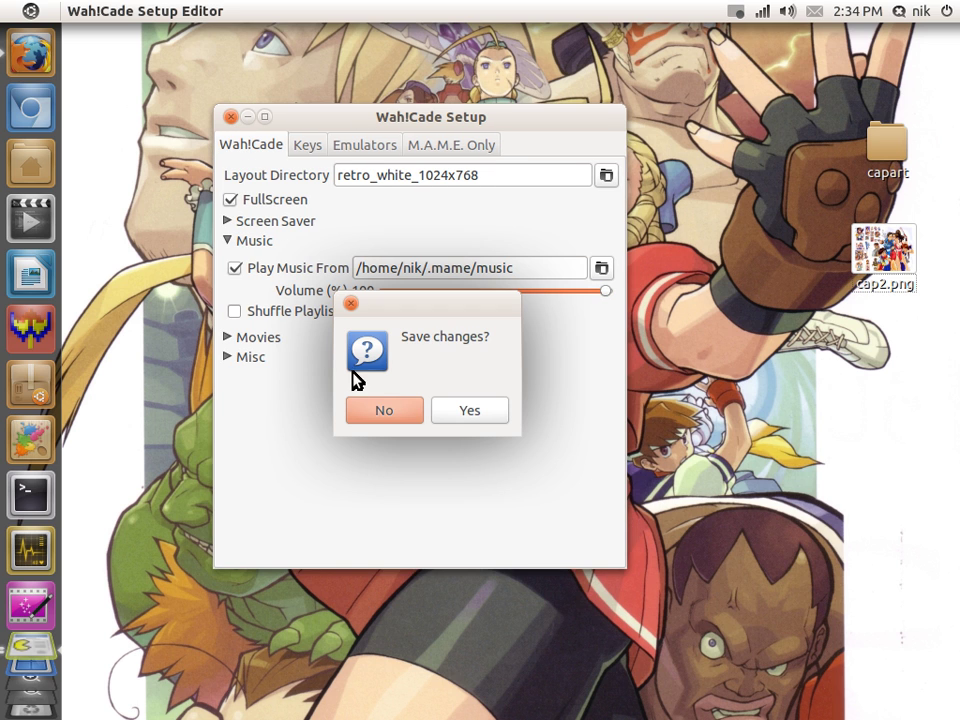
{"action": "left_click", "coordinate": [470, 418]}
Step: View the desktop image cap2.png in a maximized image viewer and close it
{"action": "left_click_drag", "start_coordinate": [888, 257], "coordinate": [722, 292]}
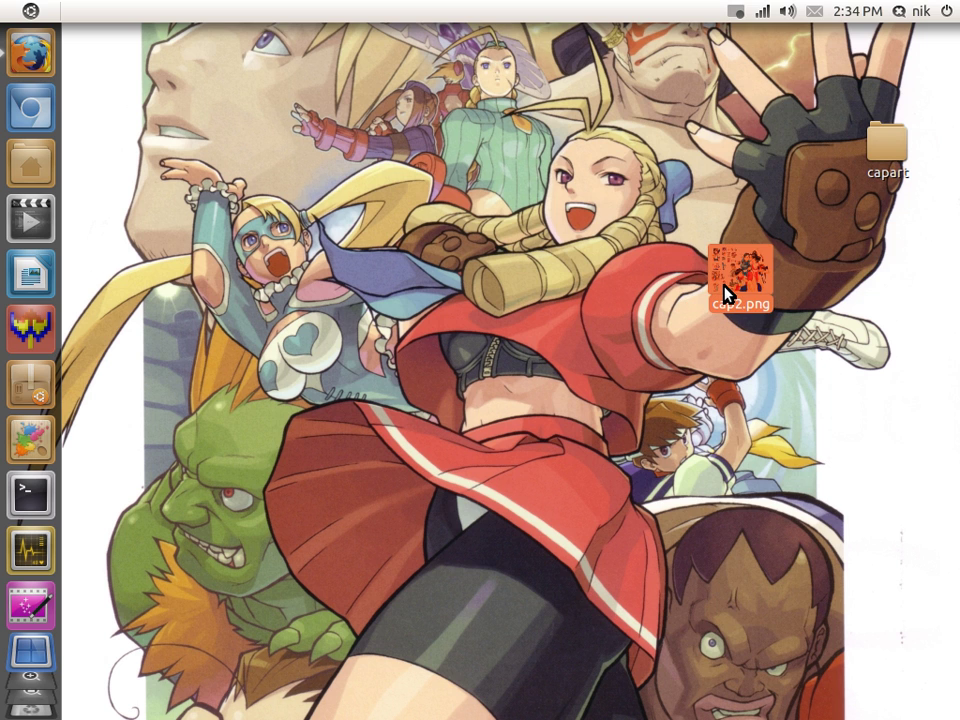
{"action": "double_click", "coordinate": [720, 284]}
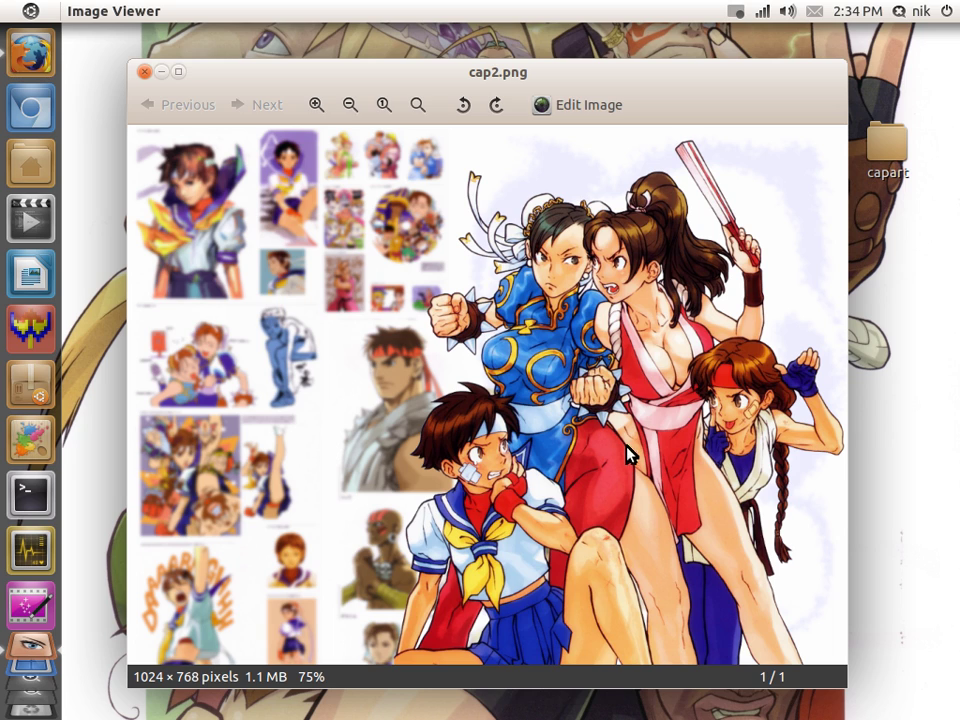
{"action": "double_click", "coordinate": [546, 72]}
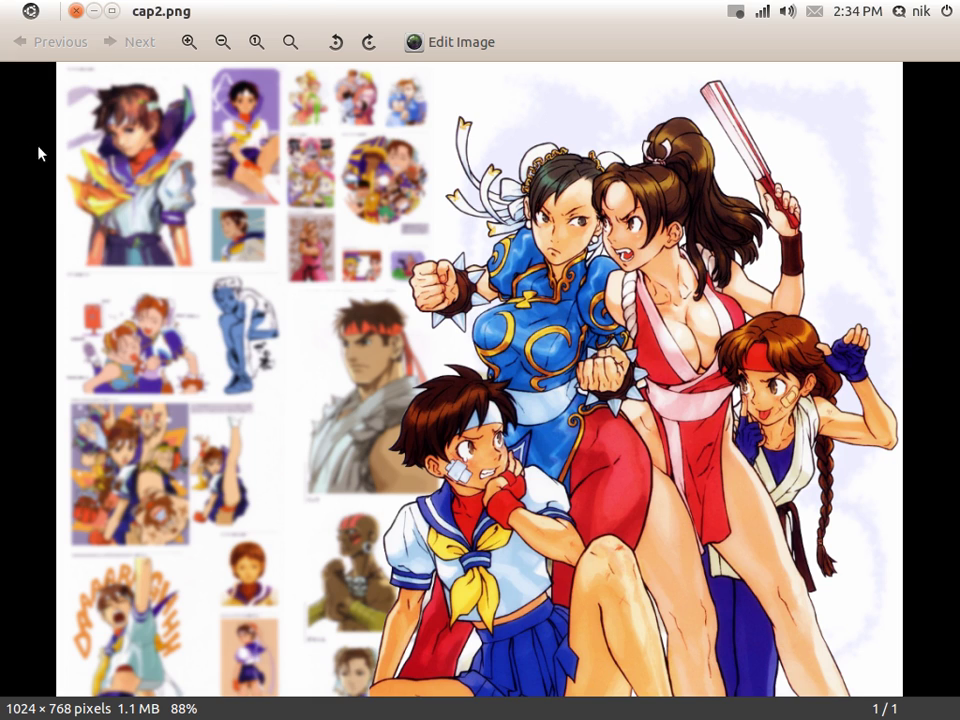
{"action": "left_click", "coordinate": [78, 12]}
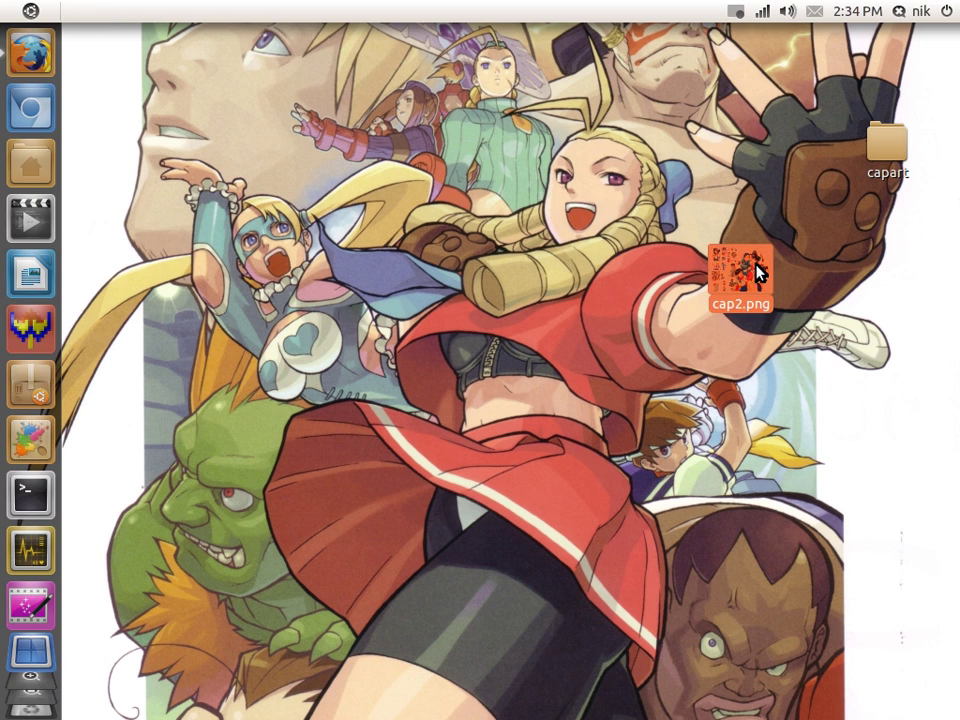
Step: Place cap2.png below the capart folder on the desktop and open the home folder's hidden .wahcade/layouts folder
{"action": "left_click_drag", "start_coordinate": [750, 283], "coordinate": [890, 240]}
{"action": "left_click", "coordinate": [818, 335]}
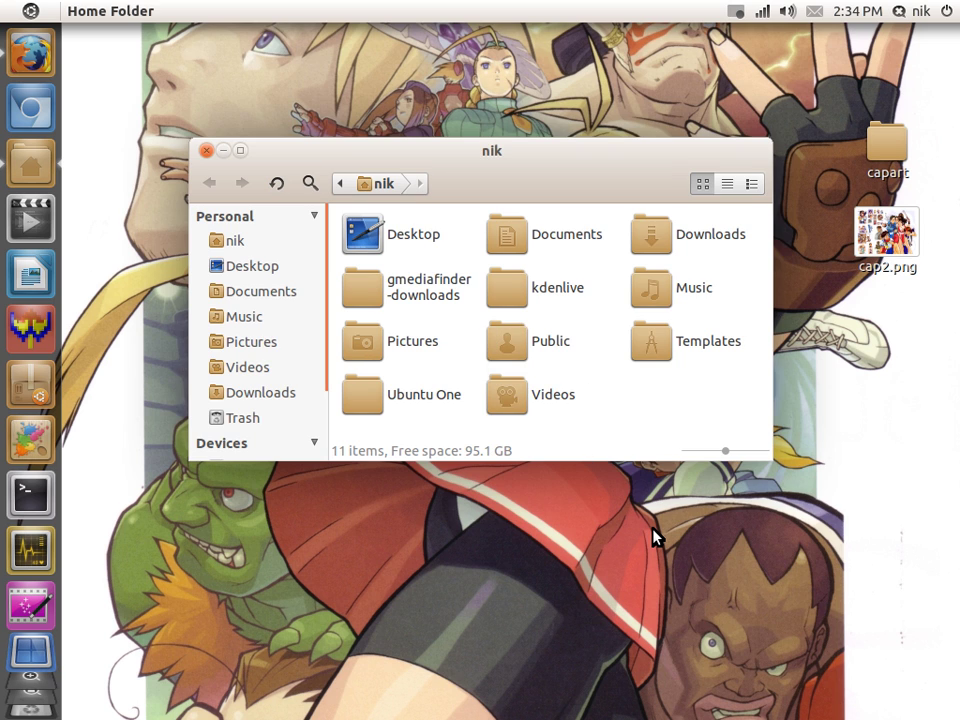
{"action": "key", "text": "ctrl+h"}
{"action": "type", "text": ".wa"}
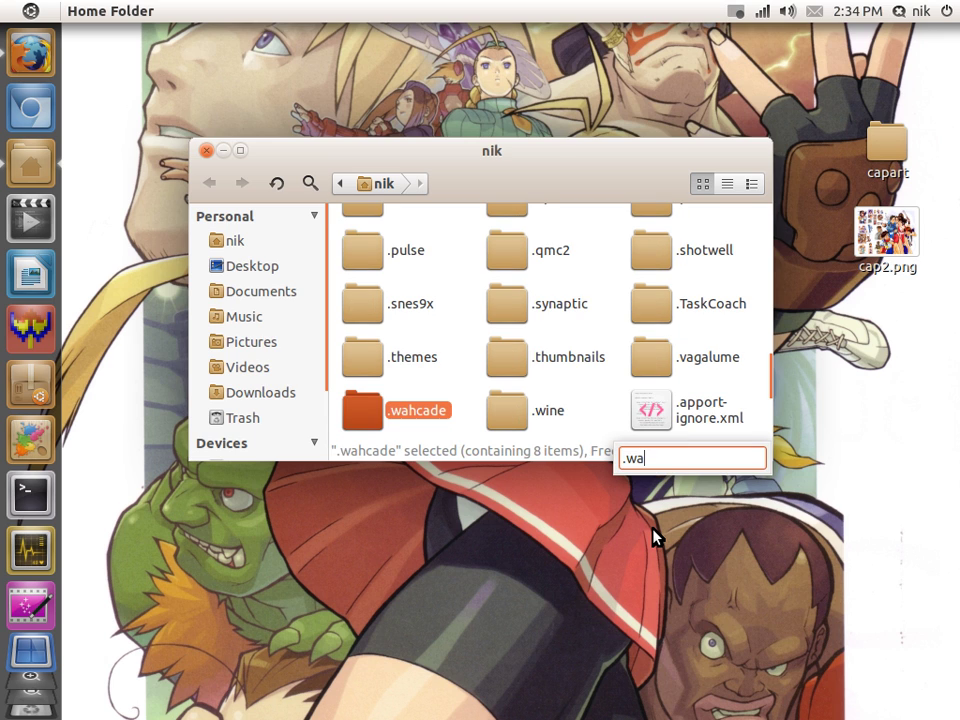
{"action": "key", "text": "Return"}
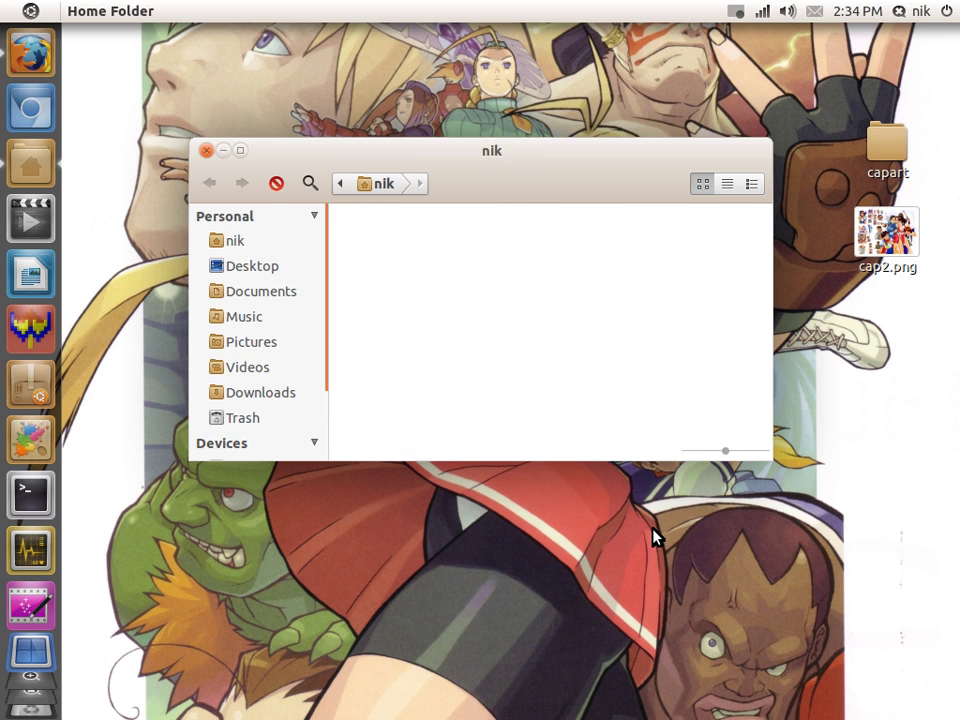
{"action": "double_click", "coordinate": [386, 293]}
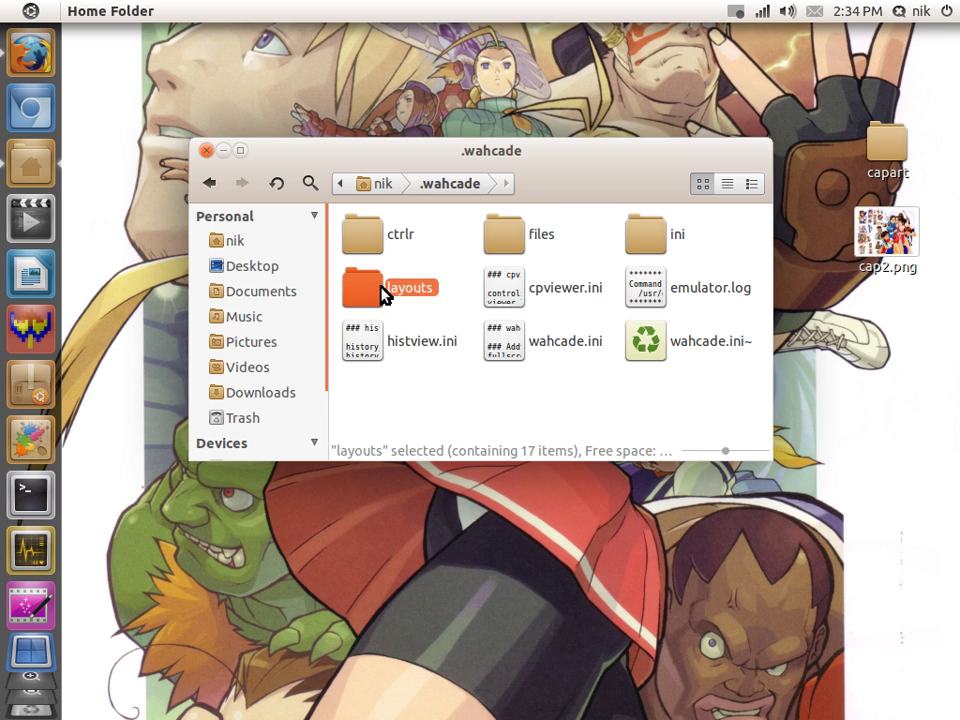
{"action": "left_click_drag", "start_coordinate": [527, 158], "coordinate": [400, 113]}
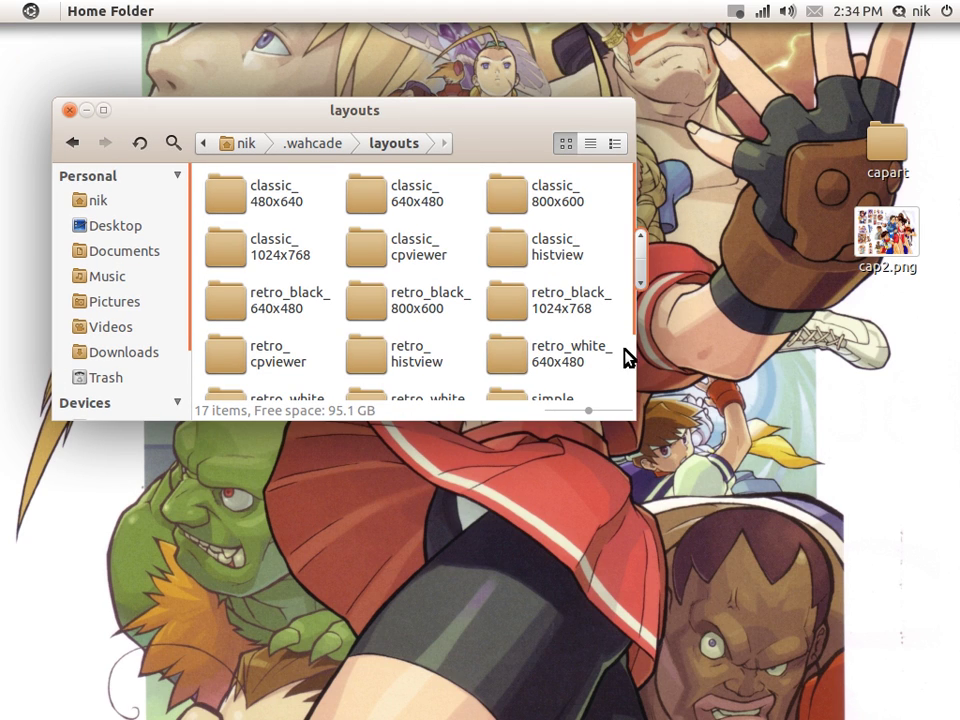
Step: Move cap2.png from the desktop into the layouts folder and close the file manager
{"action": "scroll", "coordinate": [600, 350], "scroll_direction": "down", "scroll_amount": 2}
{"action": "left_click_drag", "start_coordinate": [868, 232], "coordinate": [514, 411]}
{"action": "left_click_drag", "start_coordinate": [414, 114], "coordinate": [463, 162]}
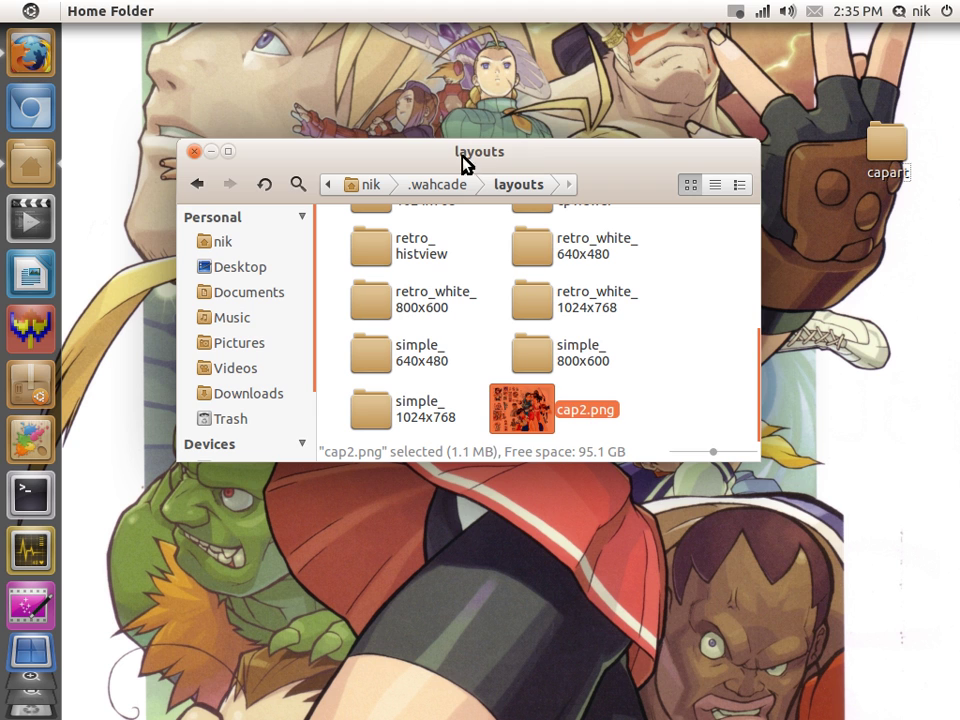
{"action": "left_click", "coordinate": [195, 151]}
Step: Launch the Wah!Cade Layout Editor and maximize its window
{"action": "key", "text": "super"}
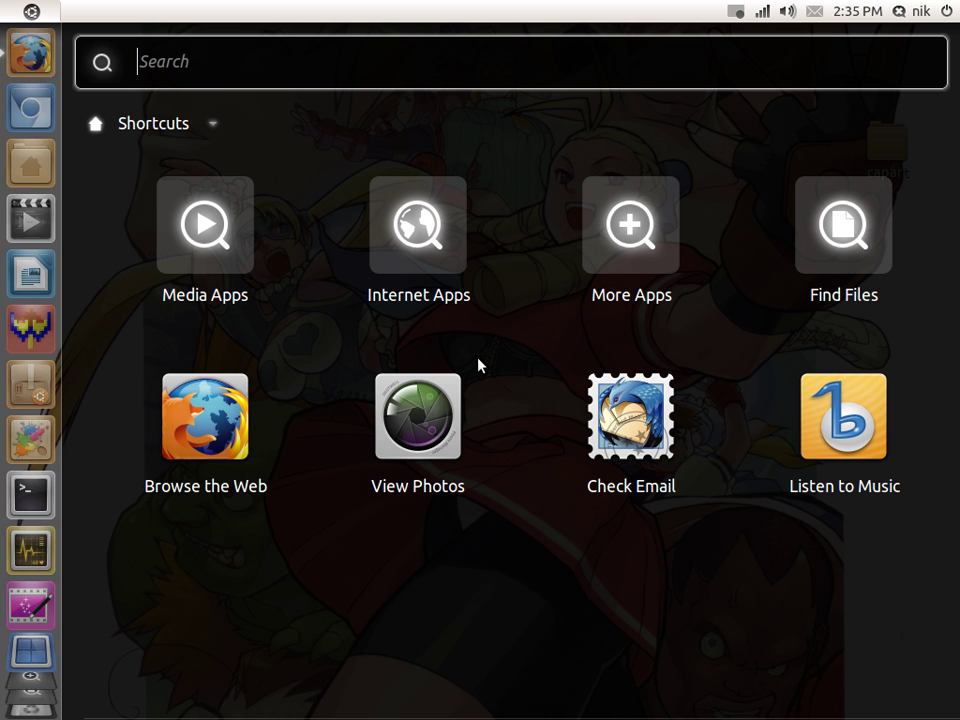
{"action": "type", "text": "wa"}
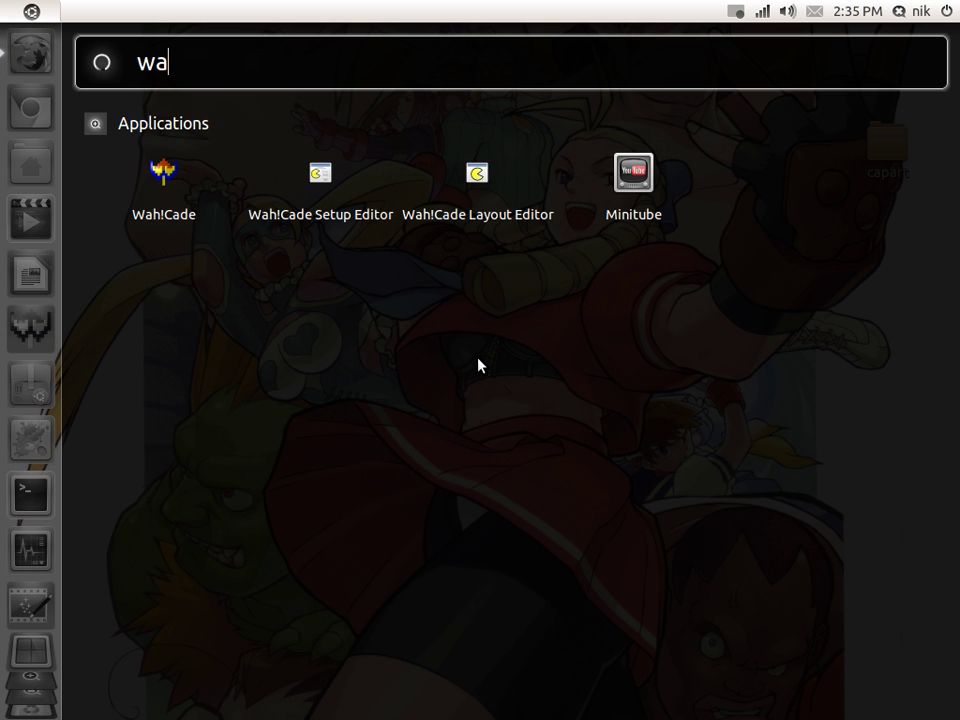
{"action": "left_click", "coordinate": [481, 196]}
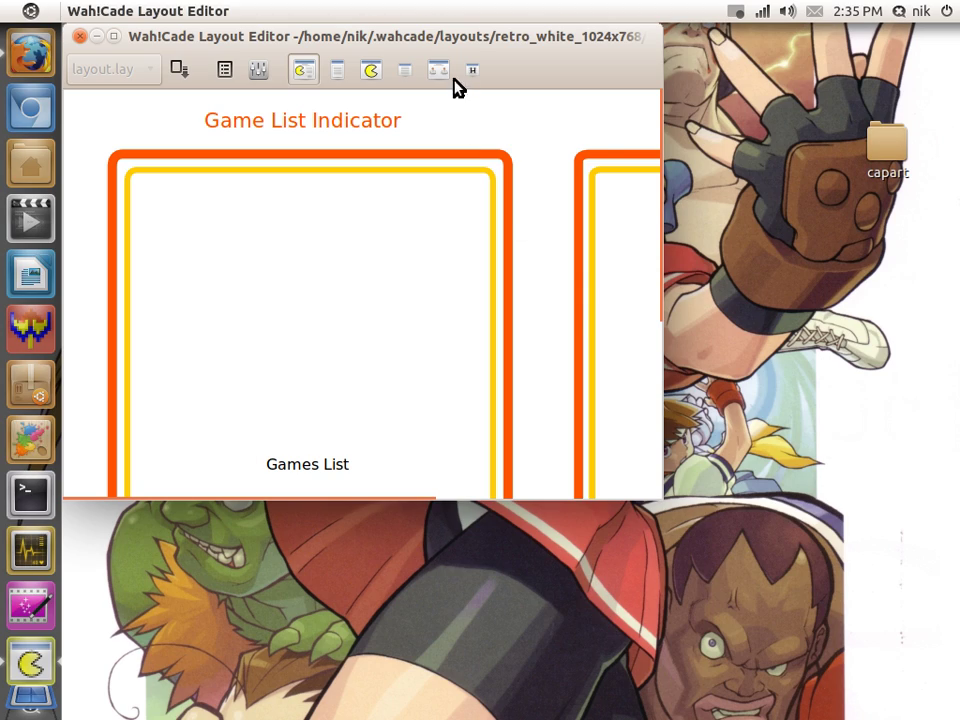
{"action": "left_click_drag", "start_coordinate": [471, 43], "coordinate": [510, 10]}
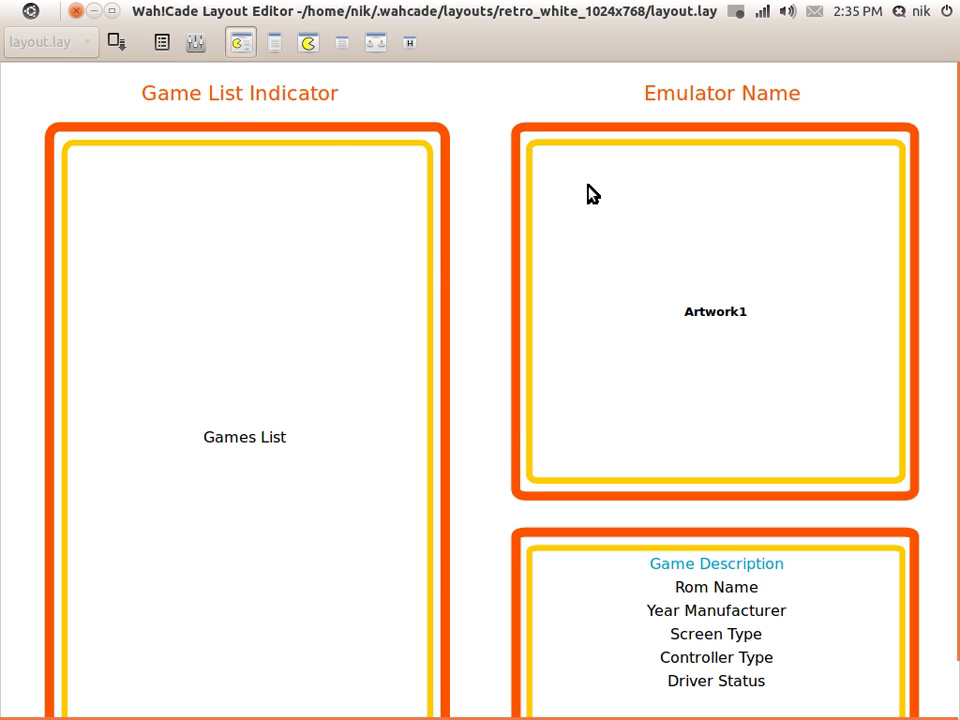
Step: Set the main layout's background image to cap2.png from the .wahcade/layouts folder and close the layout properties
{"action": "left_click", "coordinate": [195, 42]}
{"action": "left_click_drag", "start_coordinate": [318, 50], "coordinate": [499, 208]}
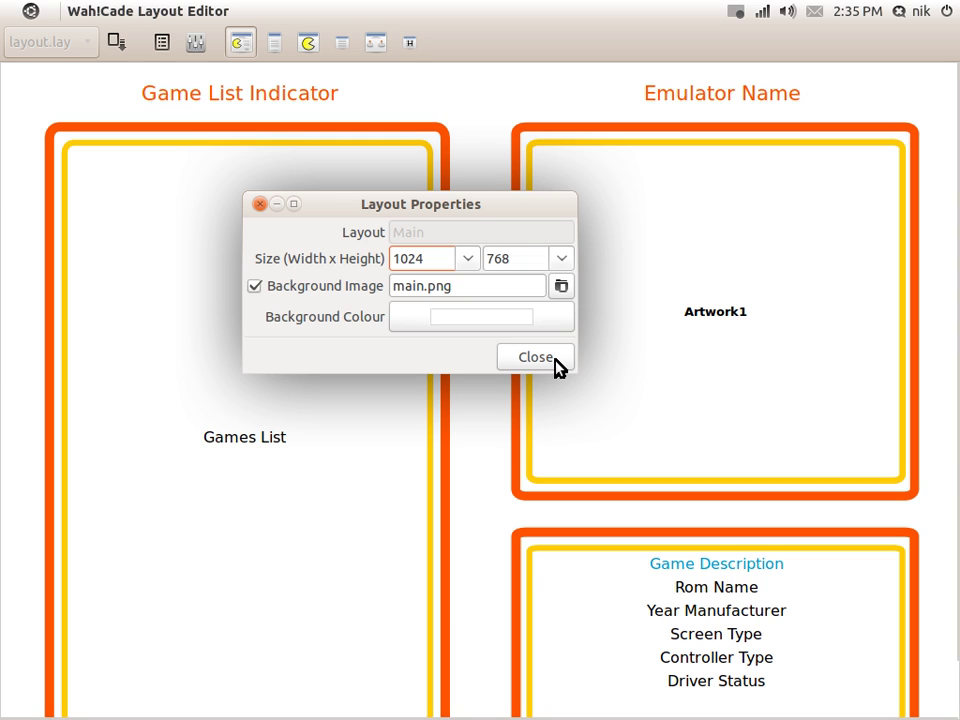
{"action": "left_click", "coordinate": [562, 288]}
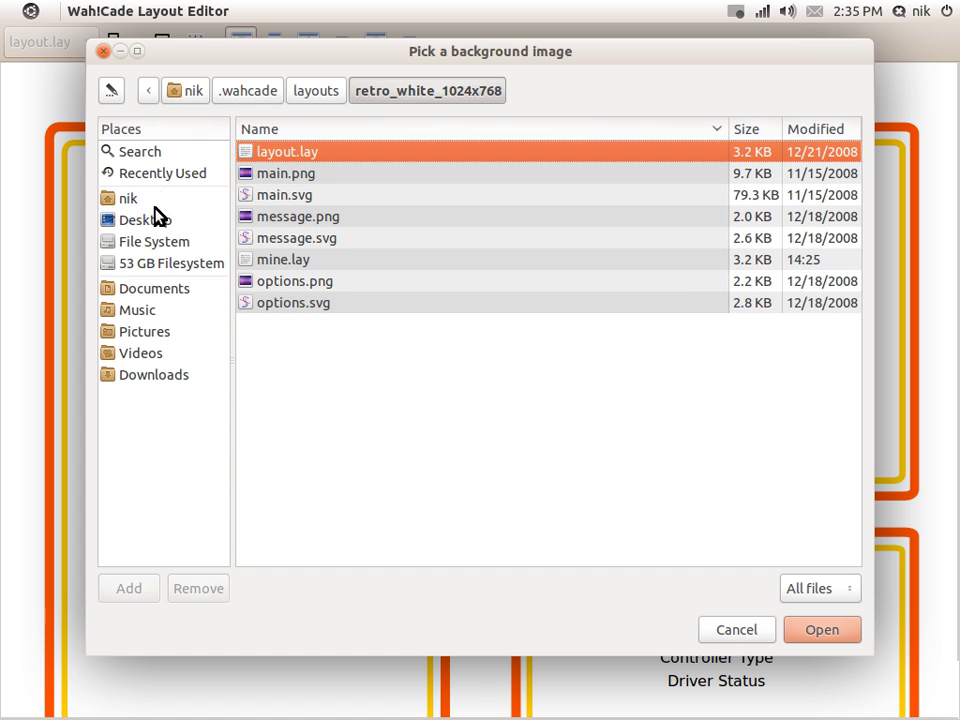
{"action": "left_click", "coordinate": [310, 91]}
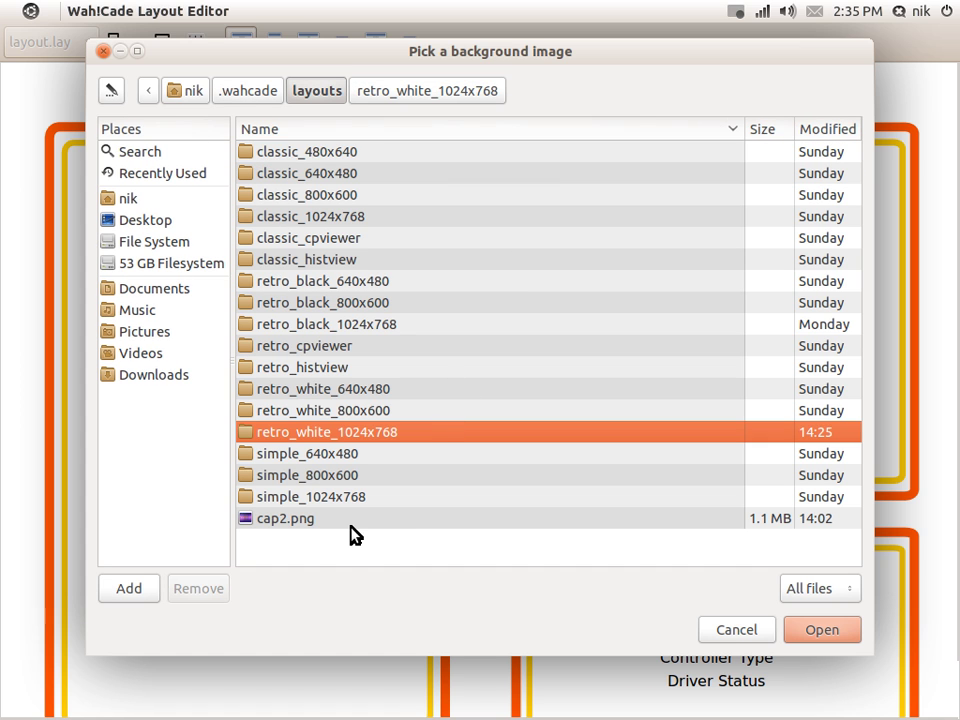
{"action": "left_click", "coordinate": [304, 520]}
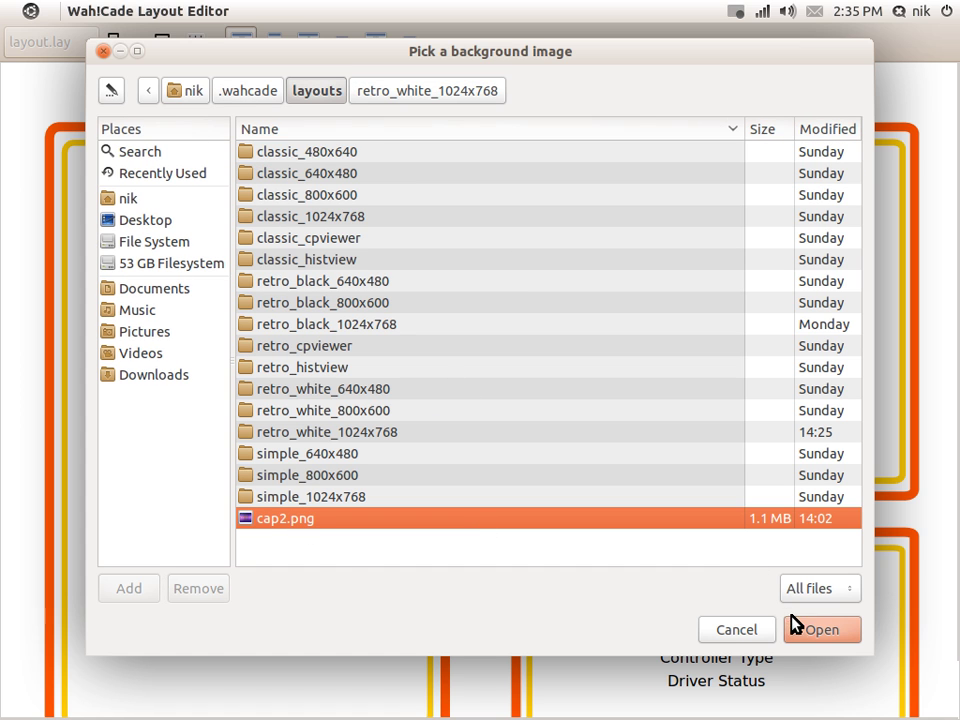
{"action": "left_click", "coordinate": [817, 632]}
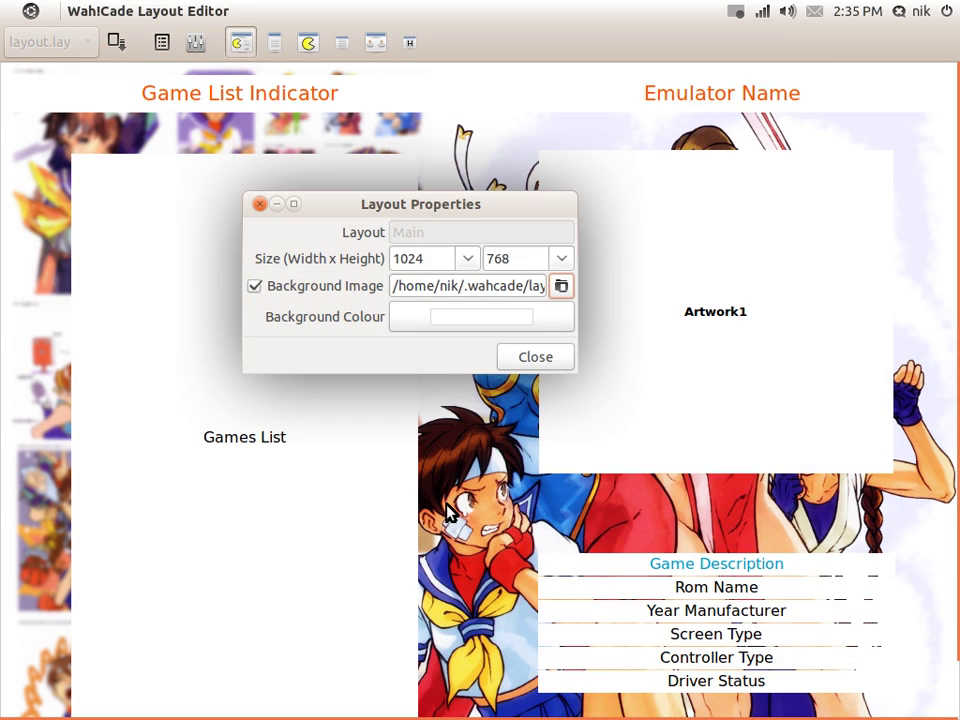
{"action": "left_click", "coordinate": [527, 364]}
Step: Select the Games List, Artwork1 and game detail elements in turn to examine the blocks covering the new background
{"action": "left_click", "coordinate": [280, 337]}
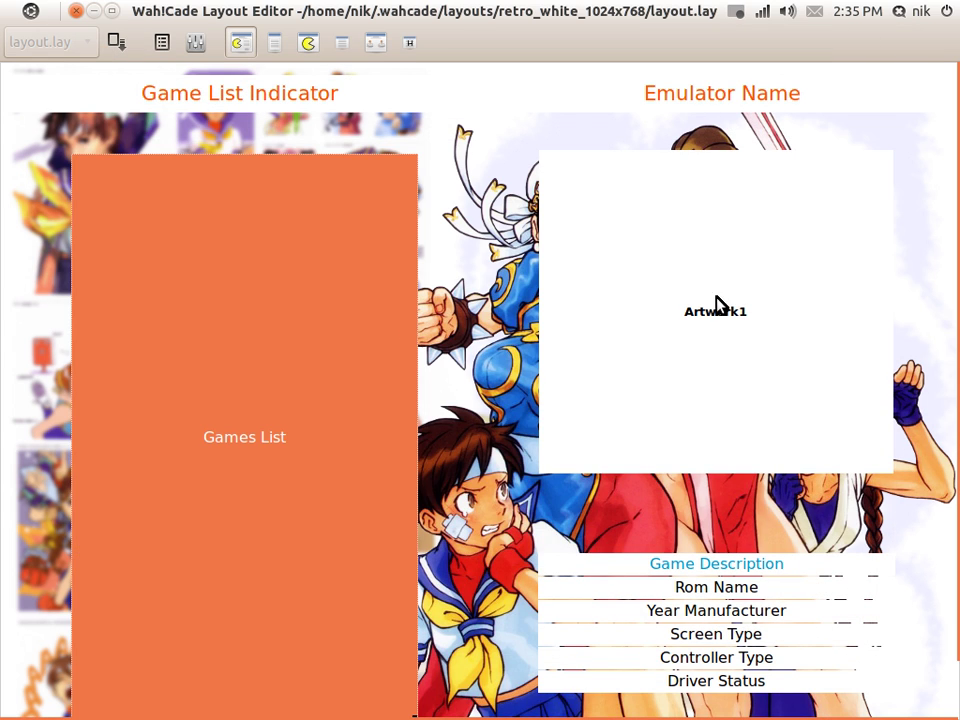
{"action": "left_click", "coordinate": [718, 306]}
{"action": "left_click", "coordinate": [696, 628]}
{"action": "left_click", "coordinate": [690, 400]}
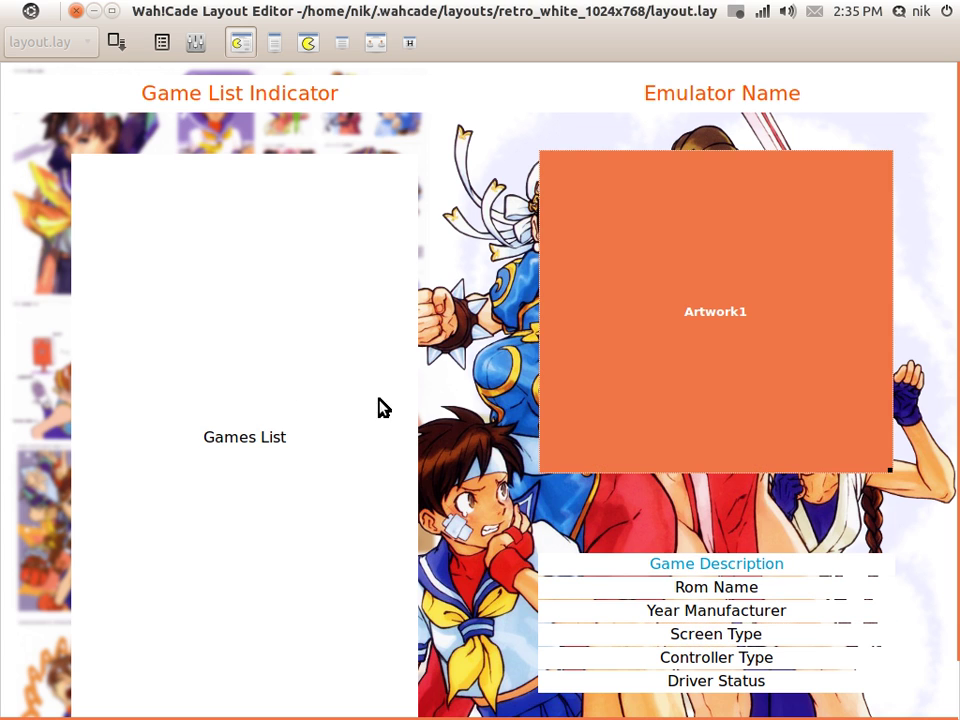
{"action": "left_click", "coordinate": [276, 411]}
{"action": "left_click", "coordinate": [640, 363]}
Step: Open the properties of the Games List element and move the window clear of that element
{"action": "left_click", "coordinate": [295, 433]}
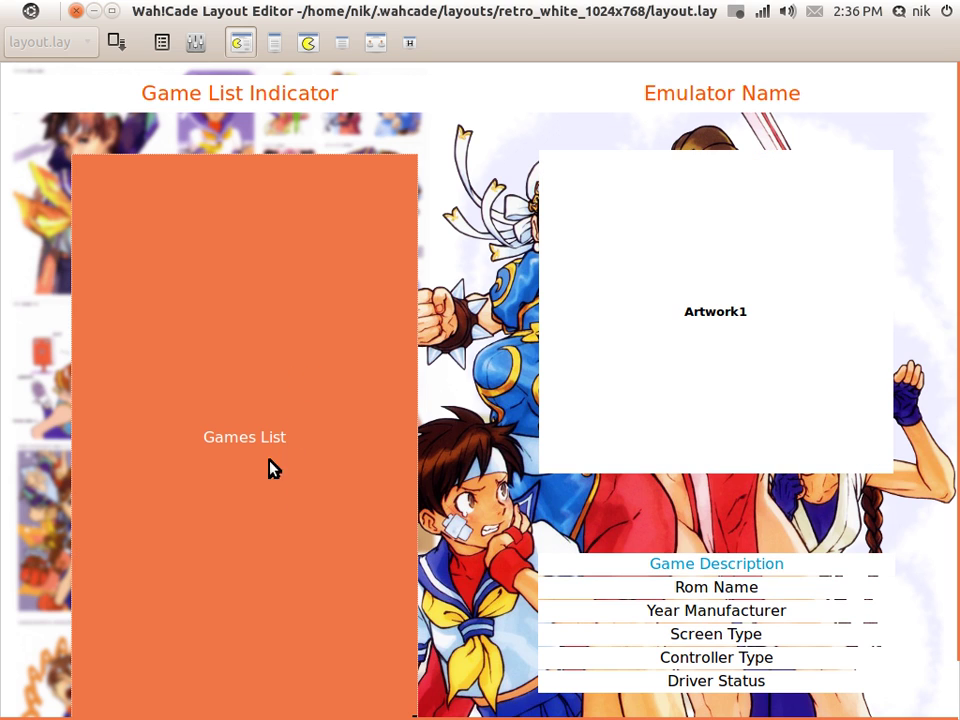
{"action": "left_click", "coordinate": [163, 45]}
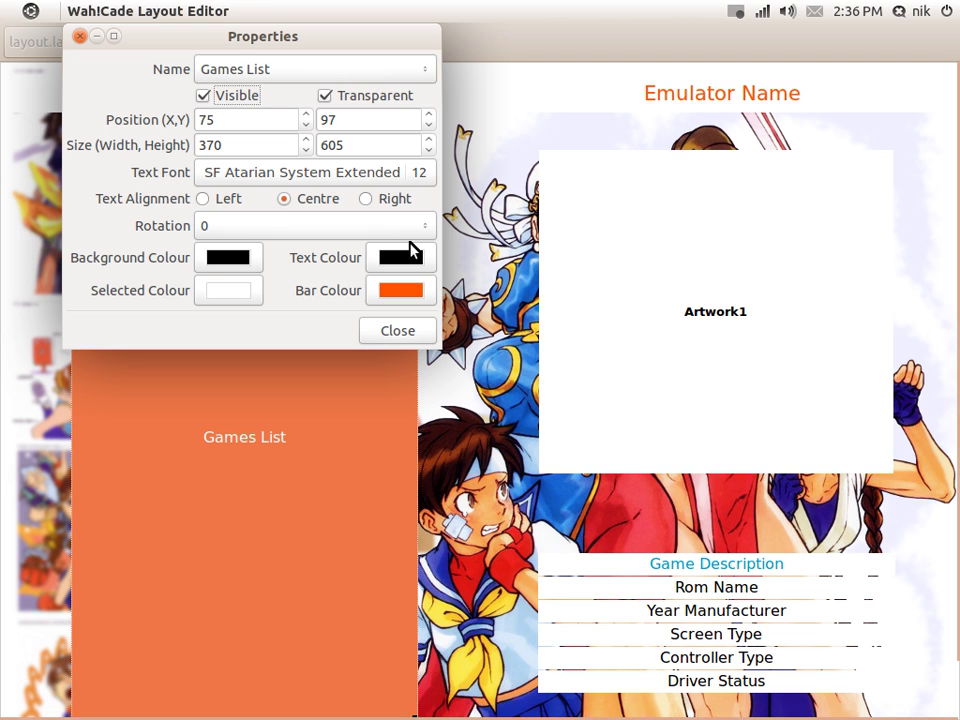
{"action": "left_click_drag", "start_coordinate": [349, 43], "coordinate": [778, 152]}
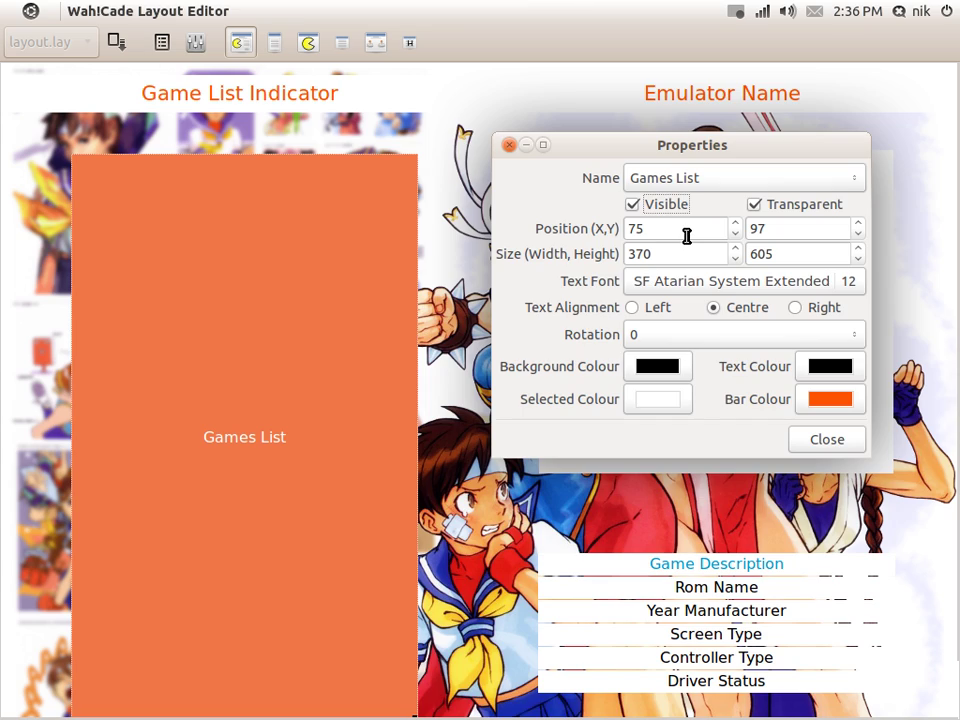
Step: Bring the hidden Games List properties window back in front of the layout
{"action": "left_click_drag", "start_coordinate": [298, 386], "coordinate": [596, 304]}
{"action": "mouse_move", "coordinate": [3, 10]}
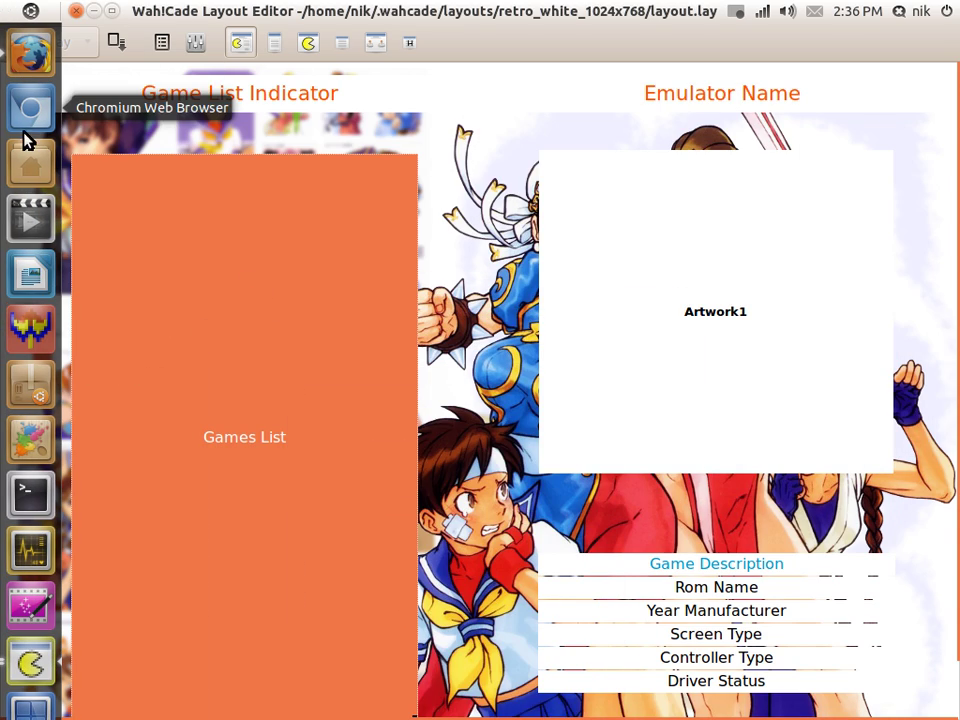
{"action": "left_click", "coordinate": [32, 480]}
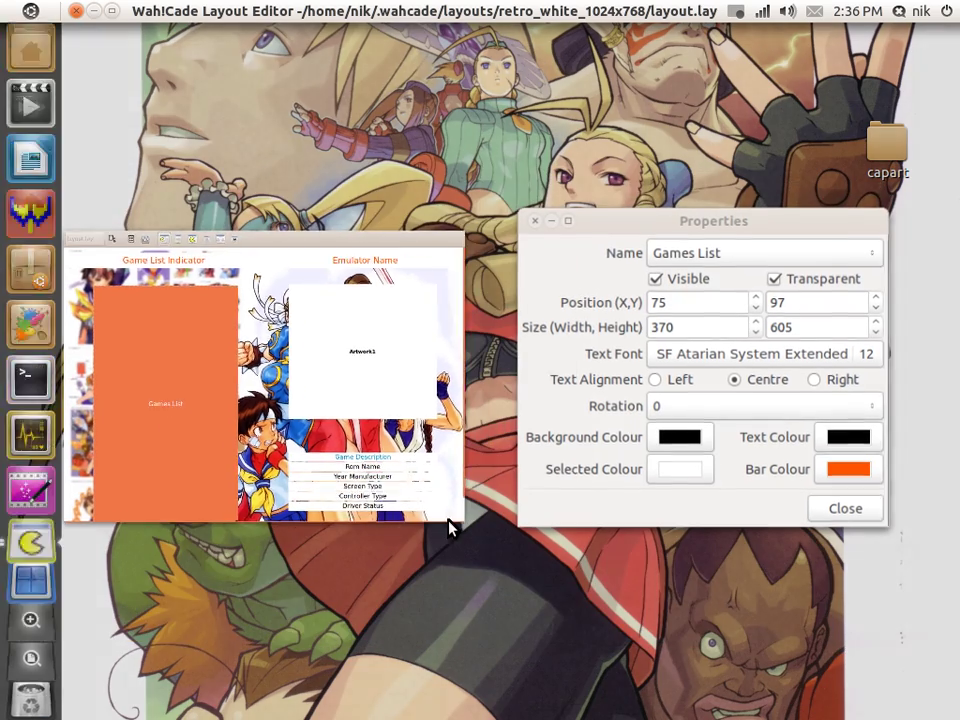
{"action": "left_click", "coordinate": [604, 390]}
{"action": "left_click_drag", "start_coordinate": [636, 143], "coordinate": [642, 126]}
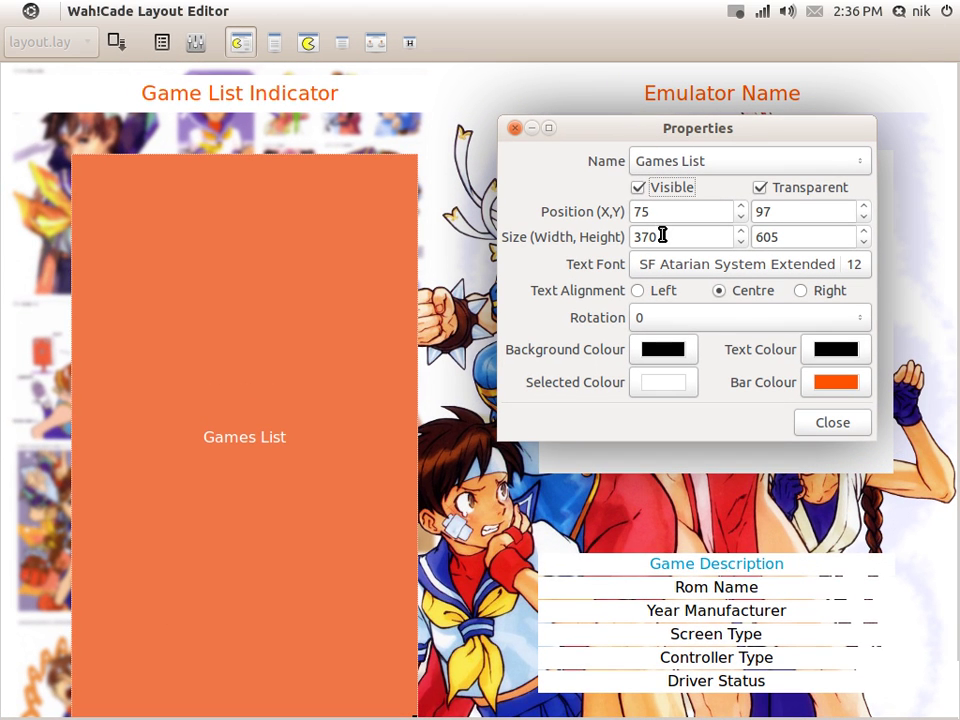
Step: Set the Games List position to X 38, Y 347 and its size to 348 wide by 319 high
{"action": "left_click_drag", "start_coordinate": [746, 217], "coordinate": [746, 217]}
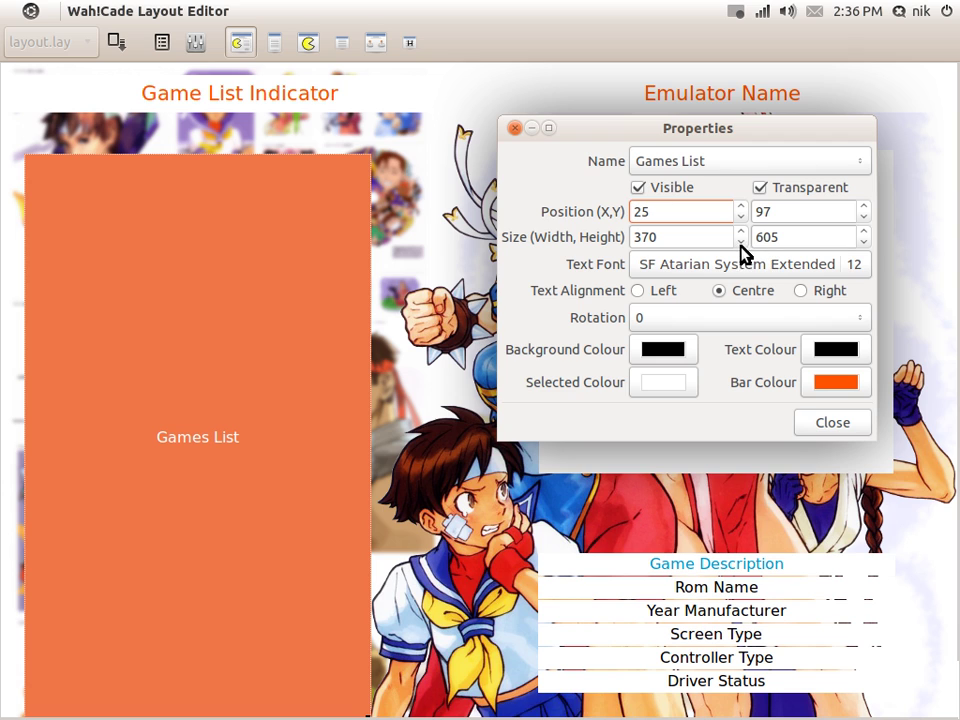
{"action": "left_click_drag", "start_coordinate": [865, 243], "coordinate": [865, 243]}
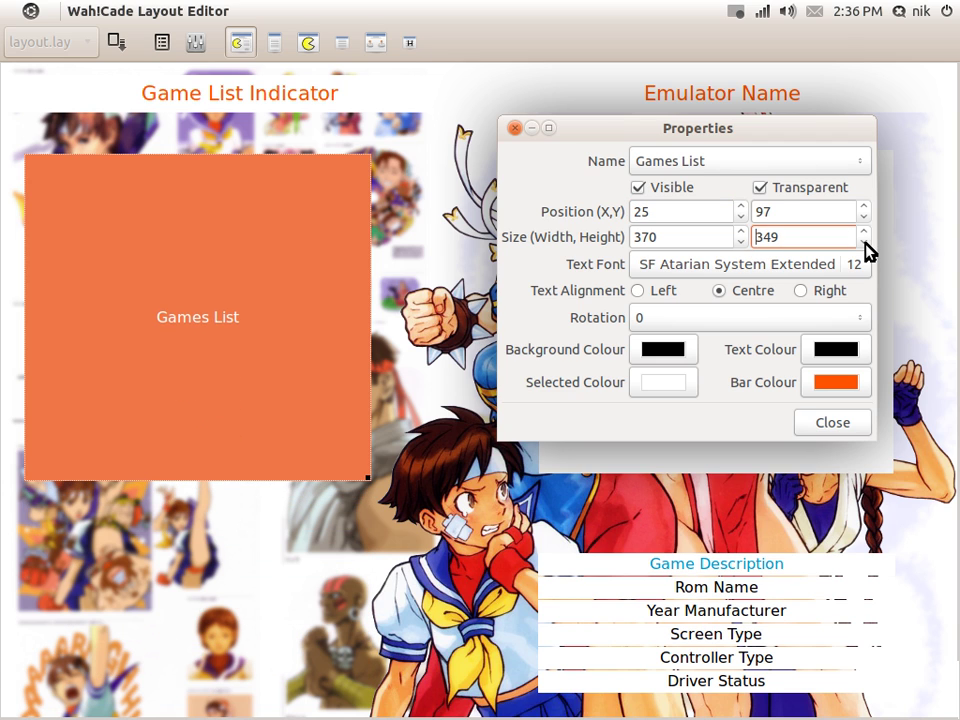
{"action": "left_click", "coordinate": [741, 219]}
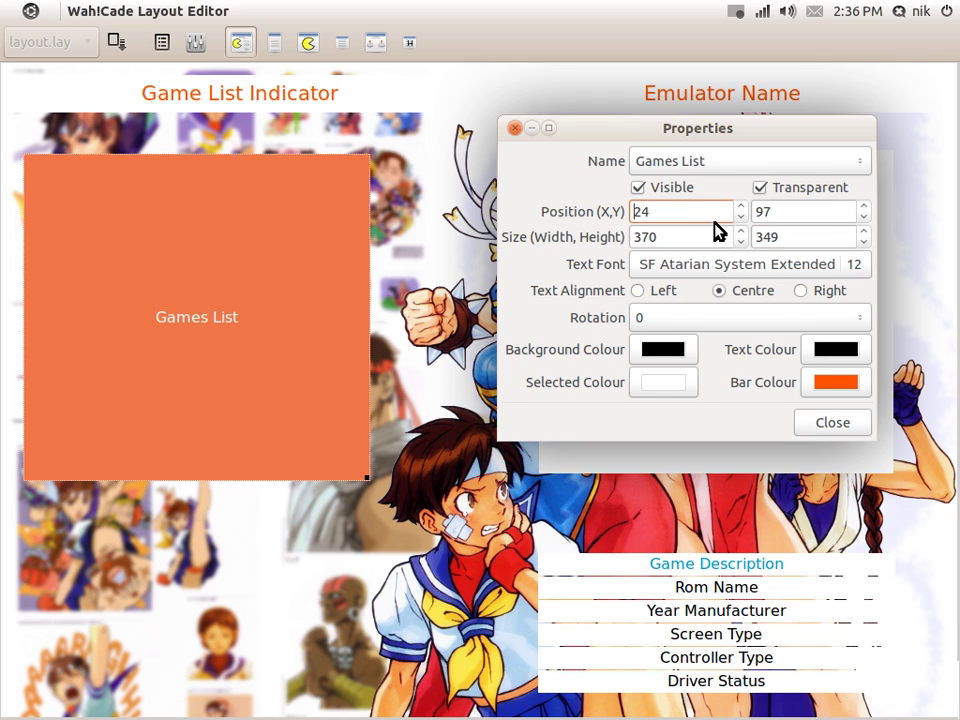
{"action": "left_click_drag", "start_coordinate": [738, 206], "coordinate": [743, 232]}
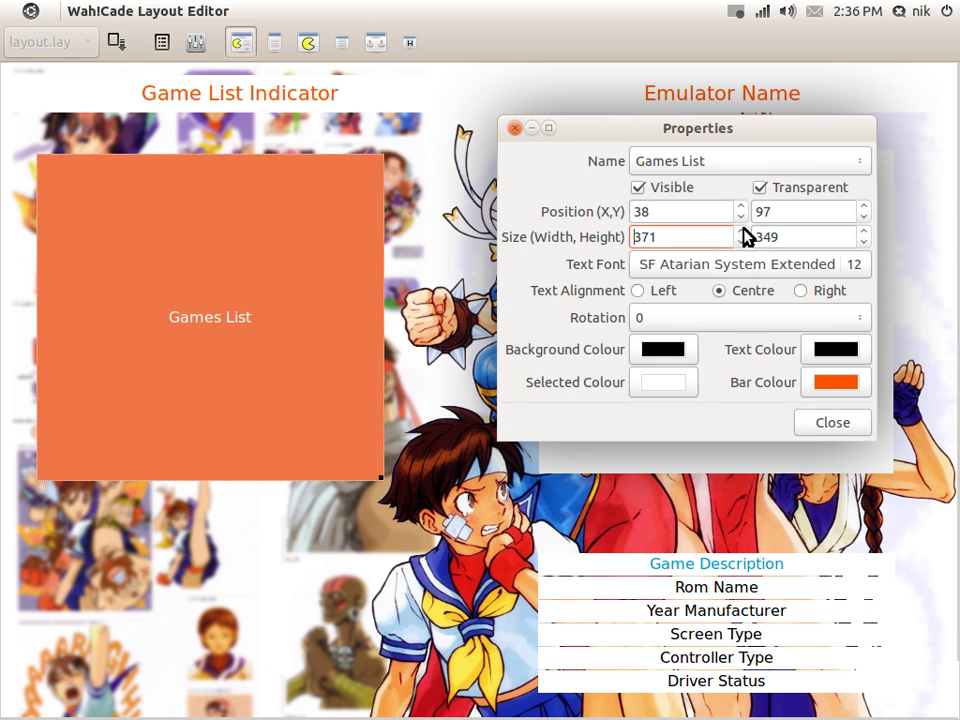
{"action": "left_click_drag", "start_coordinate": [863, 244], "coordinate": [863, 207]}
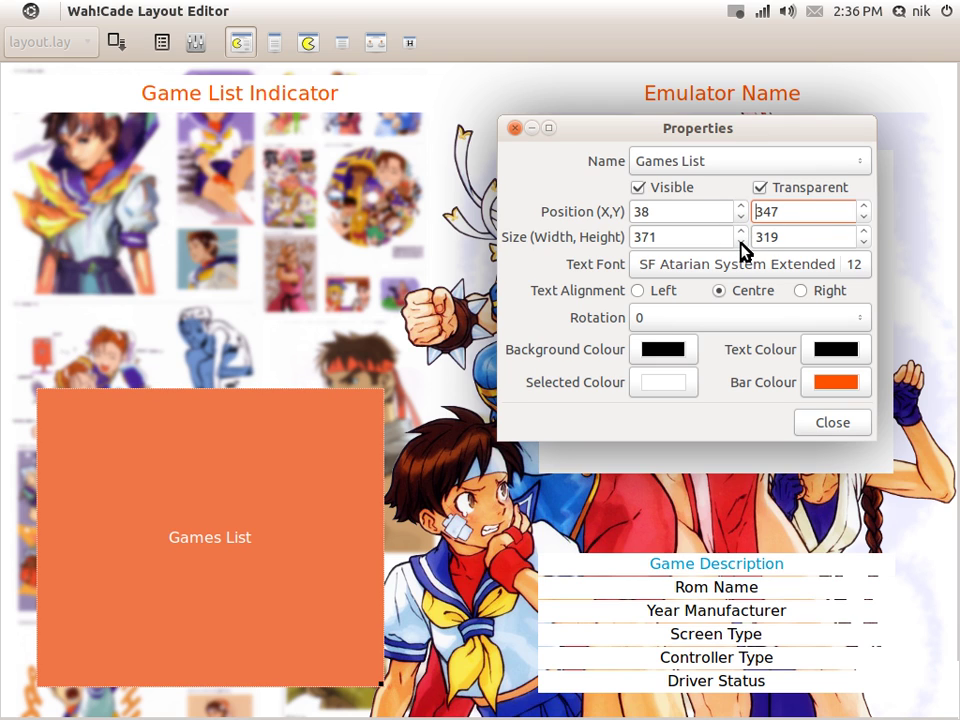
{"action": "left_click_drag", "start_coordinate": [741, 243], "coordinate": [741, 243]}
Step: Switch the properties to Artwork1, narrow it to a width of 333 and move it to X position 72
{"action": "left_click_drag", "start_coordinate": [733, 146], "coordinate": [568, 218]}
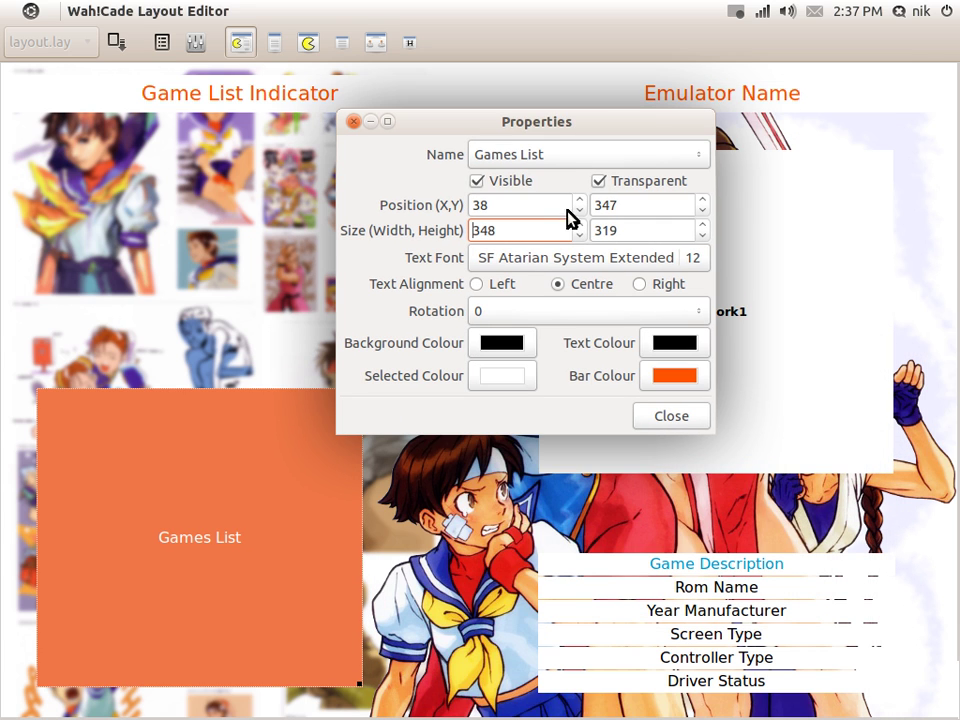
{"action": "left_click", "coordinate": [553, 156]}
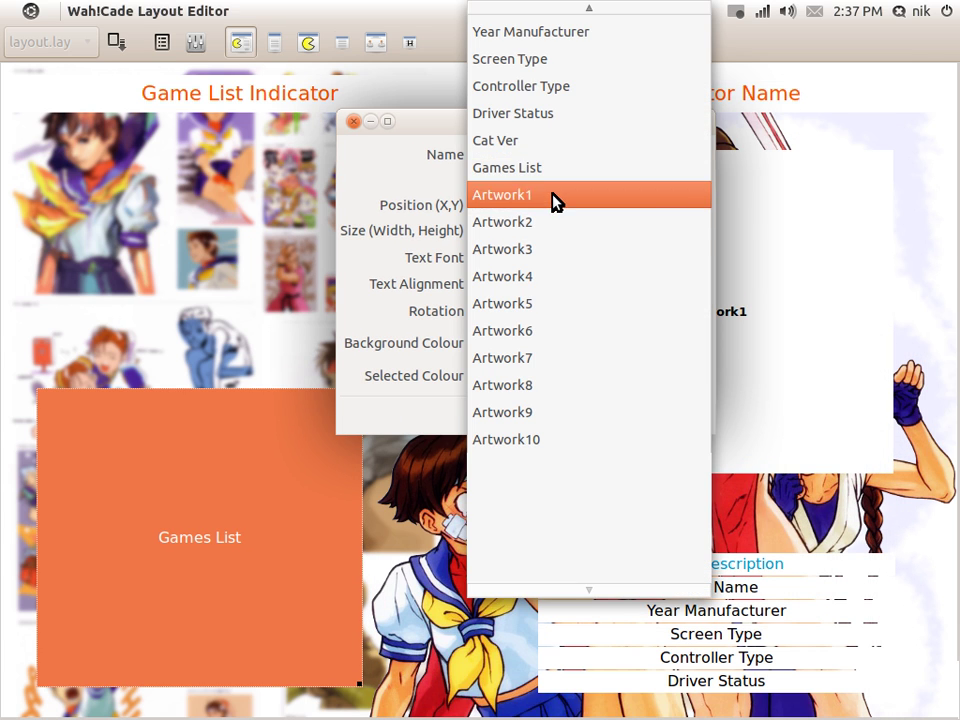
{"action": "left_click", "coordinate": [556, 196]}
{"action": "left_click_drag", "start_coordinate": [615, 117], "coordinate": [675, 160]}
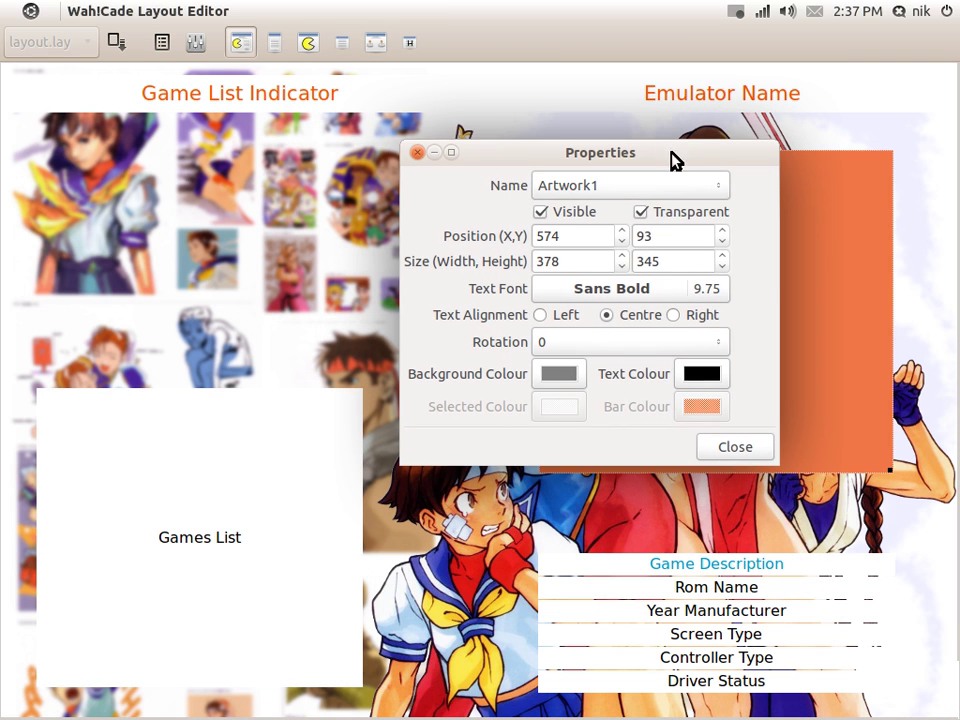
{"action": "left_click_drag", "start_coordinate": [622, 267], "coordinate": [622, 267]}
{"action": "left_click_drag", "start_coordinate": [593, 212], "coordinate": [353, 158]}
{"action": "left_click_drag", "start_coordinate": [337, 257], "coordinate": [338, 248]}
{"action": "left_click", "coordinate": [337, 257]}
Step: Fit Artwork1 directly above the Games List at position X 39, Y 72 with a size of 347 by 275
{"action": "left_click_drag", "start_coordinate": [356, 186], "coordinate": [693, 197]}
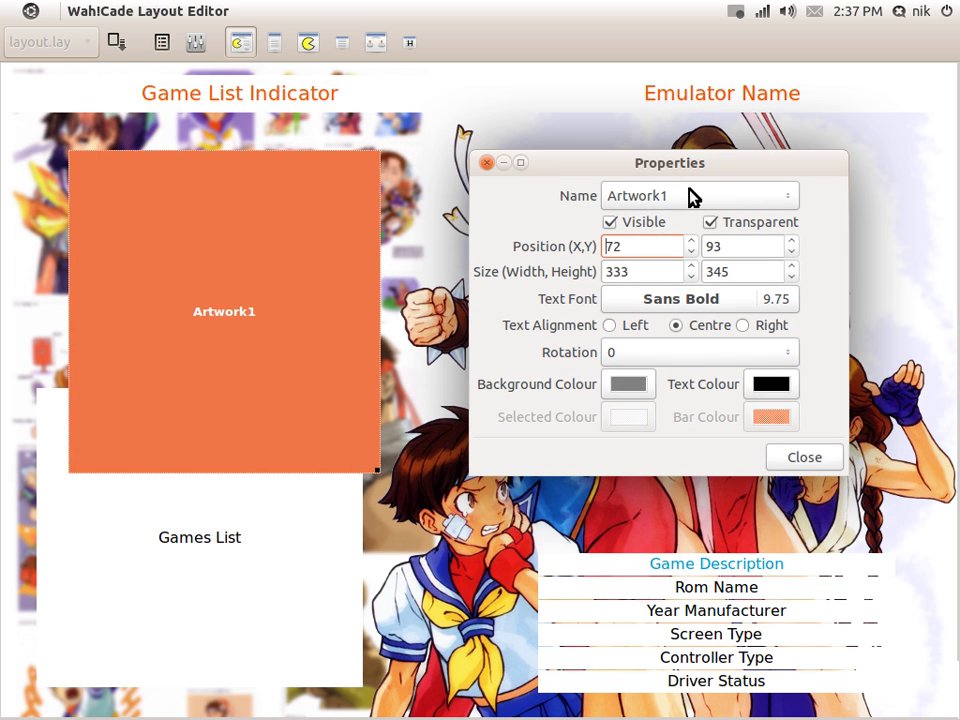
{"action": "left_click_drag", "start_coordinate": [688, 250], "coordinate": [689, 241]}
{"action": "left_click", "coordinate": [689, 241]}
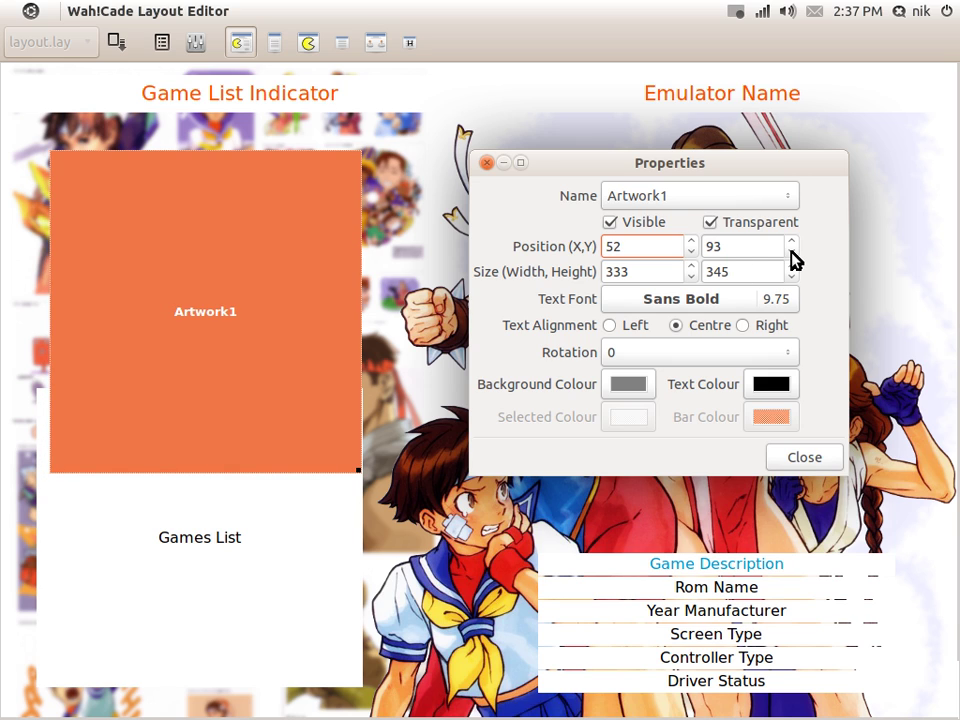
{"action": "left_click_drag", "start_coordinate": [791, 252], "coordinate": [791, 252]}
{"action": "mouse_move", "coordinate": [690, 278]}
{"action": "left_mouse_down"}
{"action": "mouse_move", "coordinate": [690, 253]}
{"action": "mouse_move", "coordinate": [691, 278]}
{"action": "mouse_move", "coordinate": [690, 265]}
{"action": "left_mouse_up"}
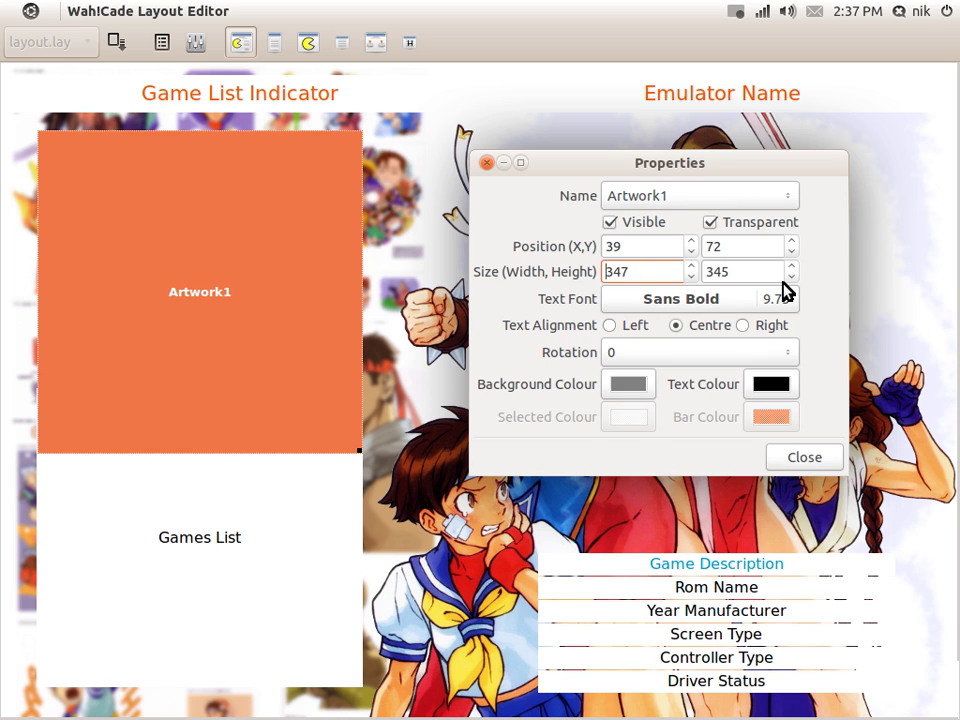
{"action": "left_click_drag", "start_coordinate": [790, 278], "coordinate": [790, 266]}
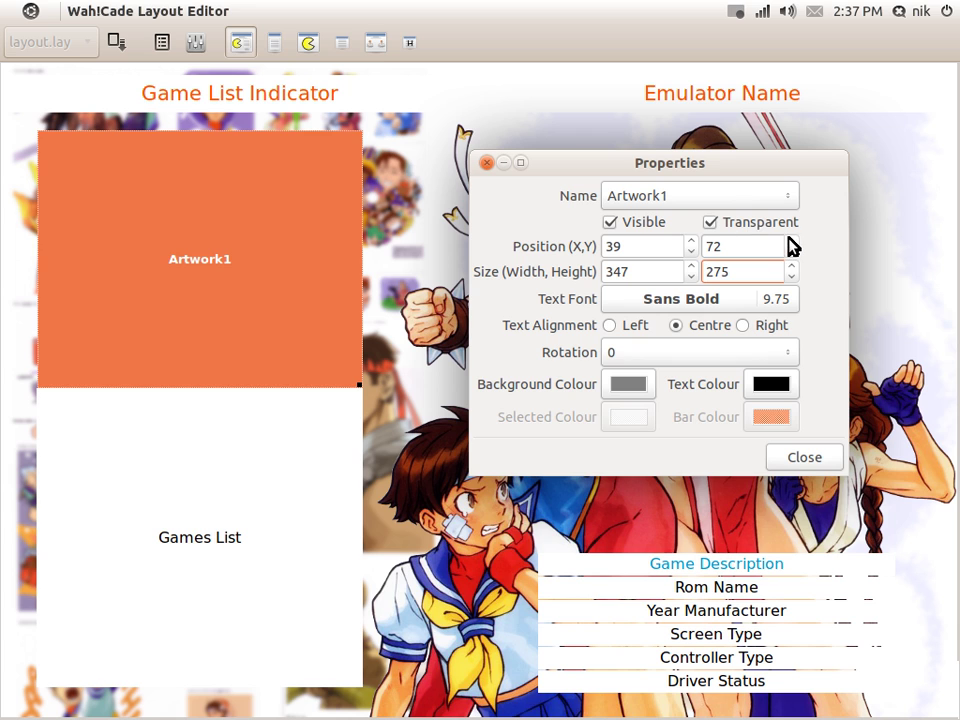
Step: Raise Artwork1 to Y position 38 and move the properties window clear of the layout elements
{"action": "left_click_drag", "start_coordinate": [791, 251], "coordinate": [793, 252]}
{"action": "left_click_drag", "start_coordinate": [729, 184], "coordinate": [662, 212]}
{"action": "left_click_drag", "start_coordinate": [674, 192], "coordinate": [579, 301]}
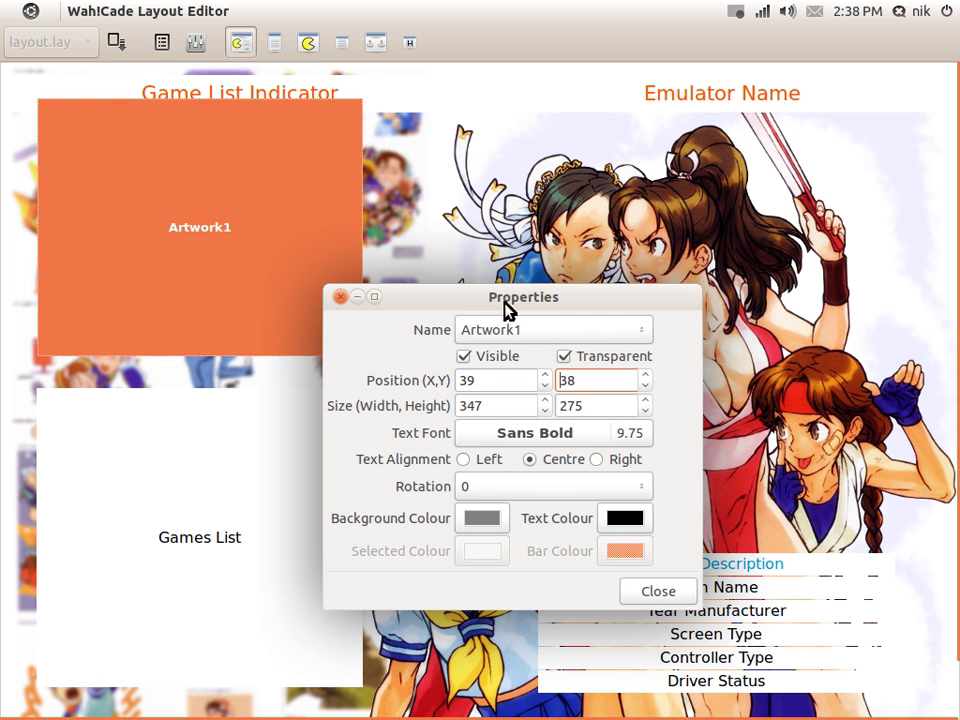
{"action": "left_click_drag", "start_coordinate": [505, 302], "coordinate": [355, 261]}
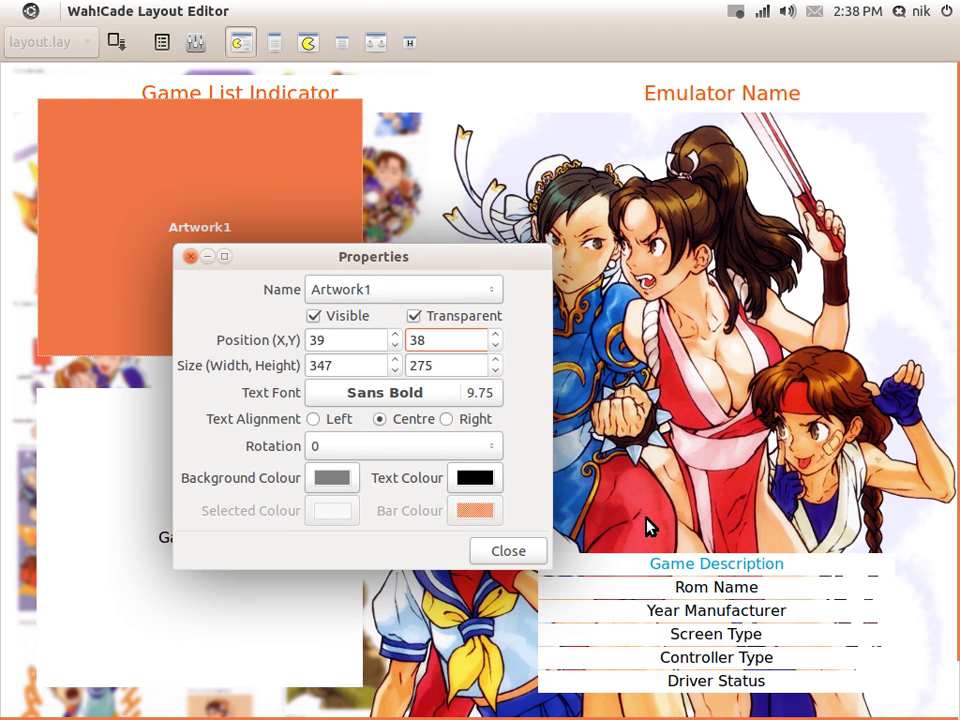
Step: Switch the properties to the Game List Indicator and make it invisible in the layout
{"action": "left_click", "coordinate": [393, 295]}
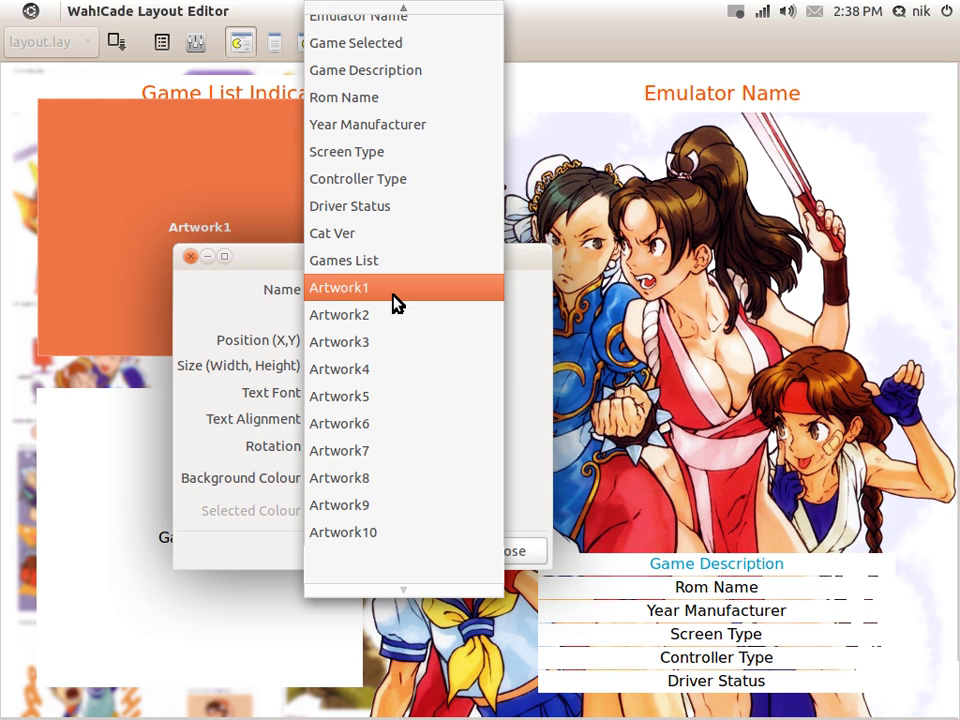
{"action": "mouse_move", "coordinate": [390, 9]}
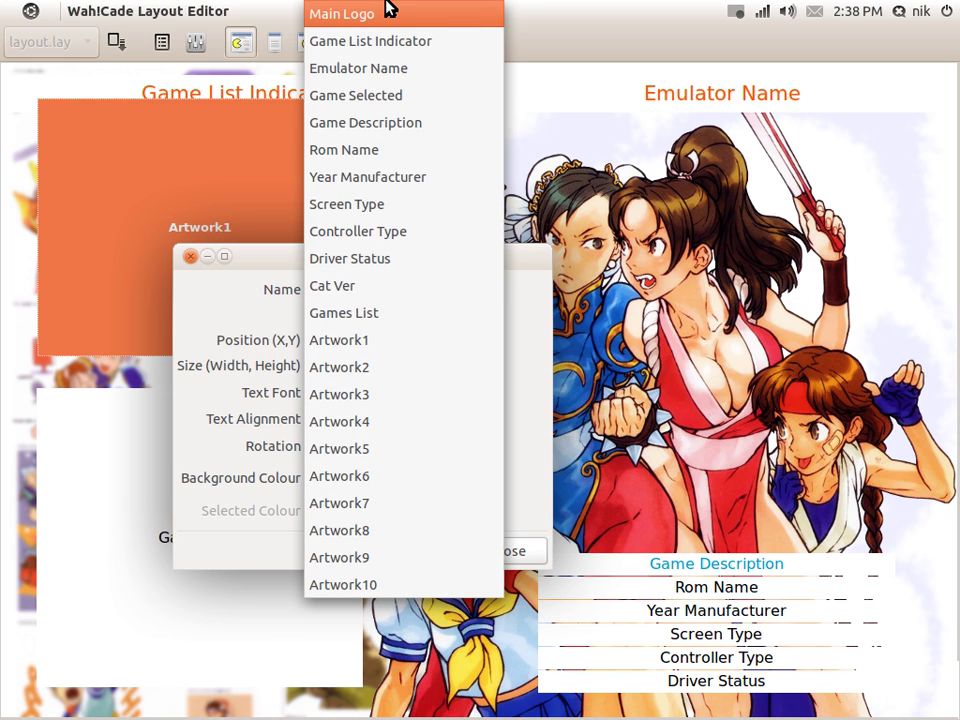
{"action": "left_click", "coordinate": [440, 48]}
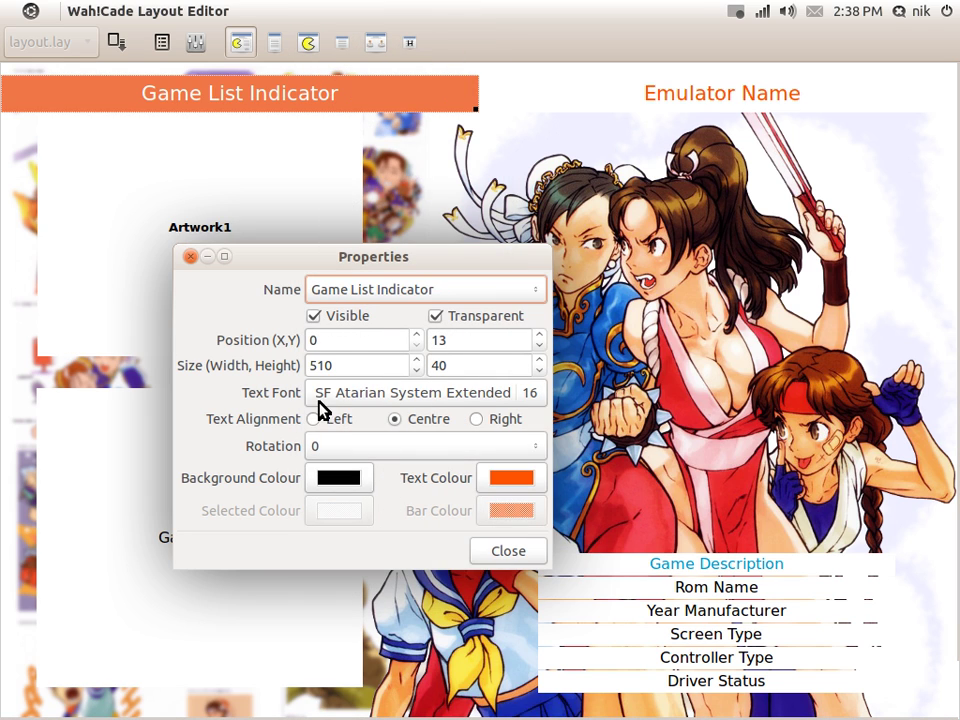
{"action": "left_click", "coordinate": [320, 326]}
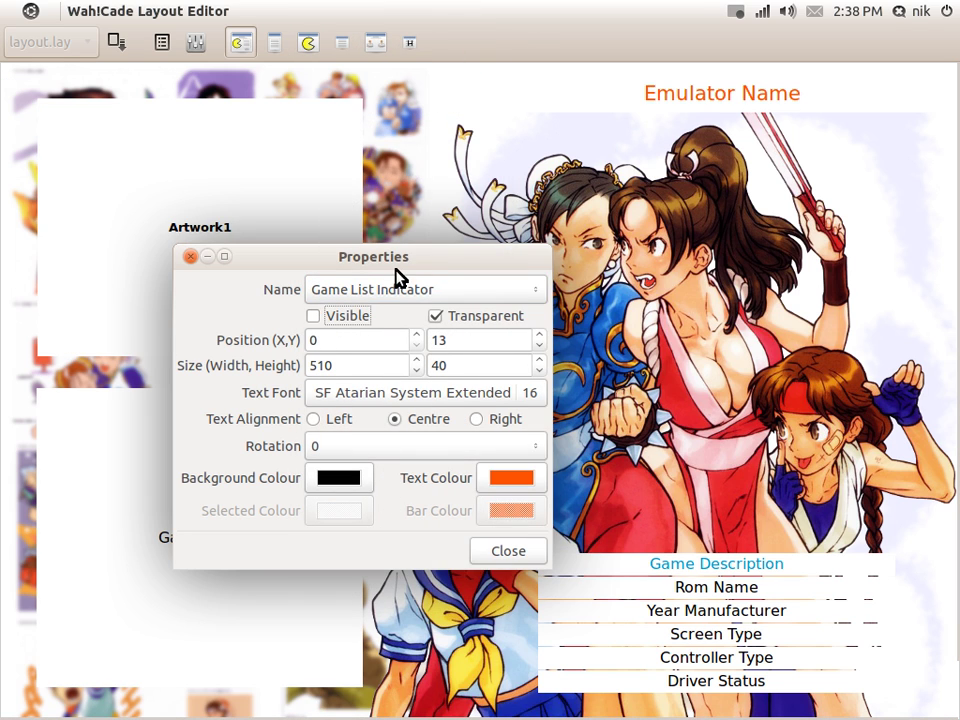
Step: Hide the Controller Type and Driver Status elements by turning off their visibility
{"action": "left_click", "coordinate": [420, 288]}
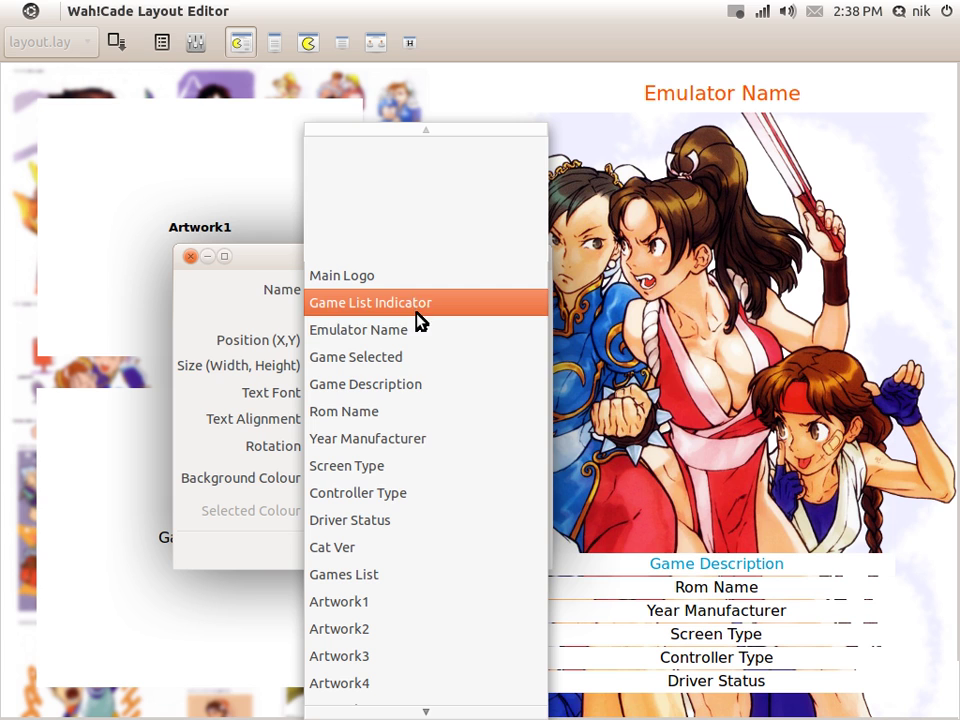
{"action": "left_click", "coordinate": [411, 508]}
{"action": "left_click", "coordinate": [318, 316]}
{"action": "left_click", "coordinate": [368, 296]}
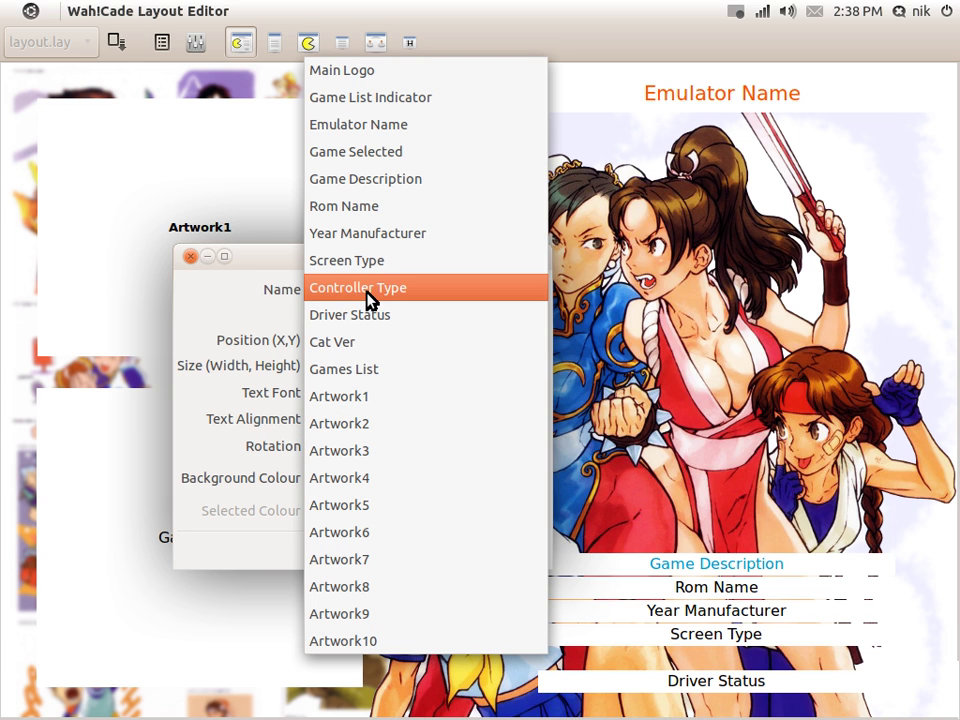
{"action": "left_click", "coordinate": [375, 313]}
{"action": "left_click", "coordinate": [318, 316]}
Step: Switch the properties to Screen Type and turn off its visibility
{"action": "left_click", "coordinate": [355, 290]}
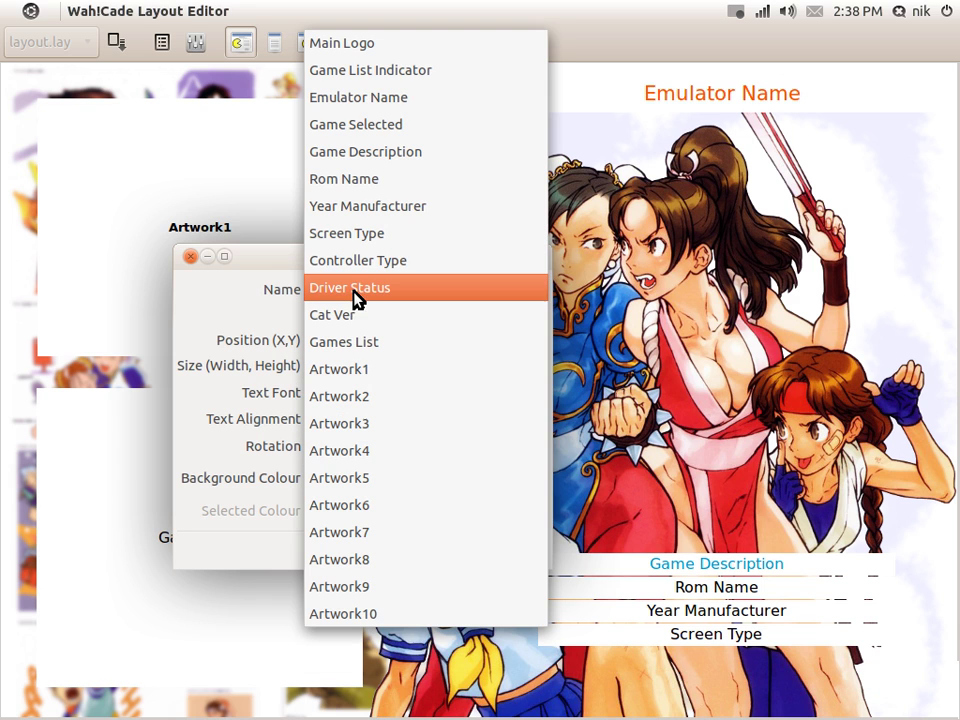
{"action": "left_click", "coordinate": [364, 279]}
{"action": "left_click", "coordinate": [364, 296]}
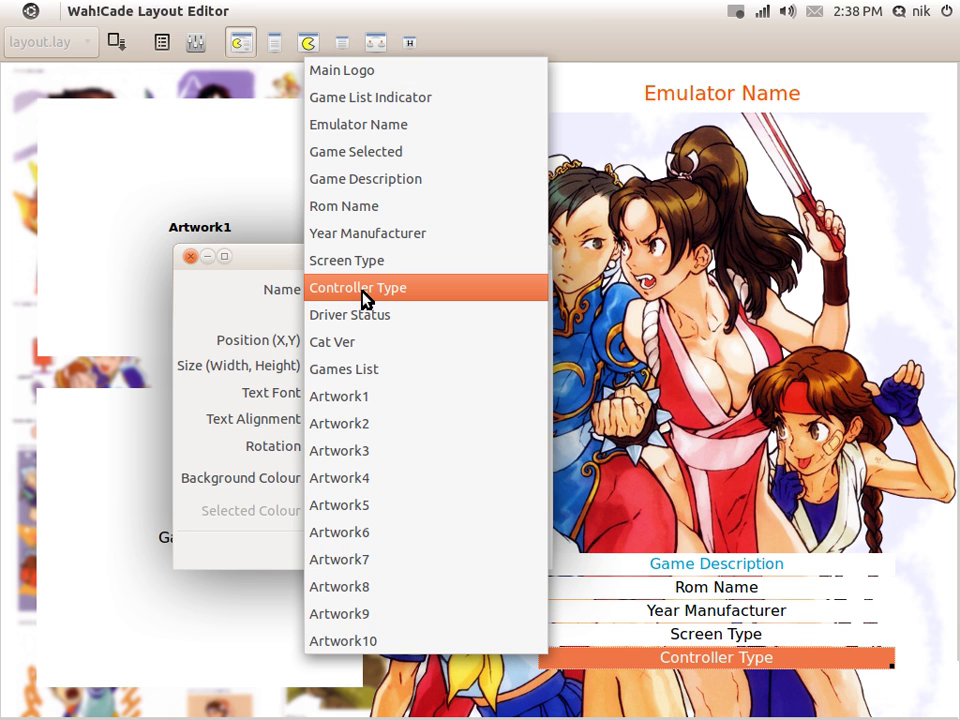
{"action": "left_click", "coordinate": [362, 293]}
{"action": "left_click", "coordinate": [370, 287]}
{"action": "left_click", "coordinate": [368, 260]}
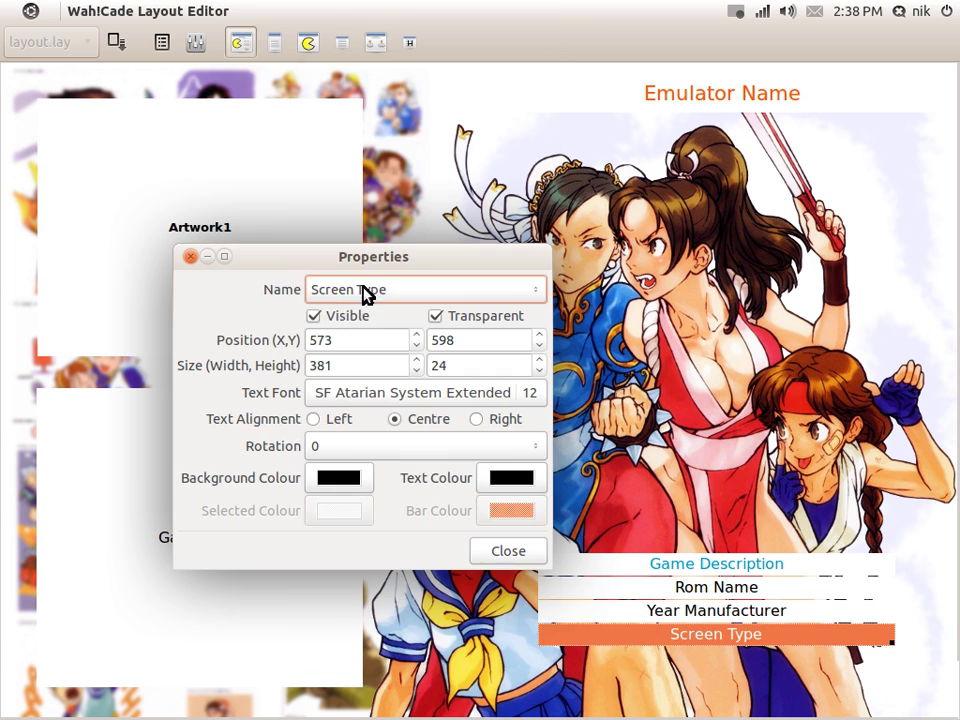
{"action": "left_click", "coordinate": [320, 316]}
Step: Make the Year Manufacturer and Rom Name elements invisible in the layout
{"action": "left_click", "coordinate": [362, 289]}
{"action": "left_click", "coordinate": [365, 262]}
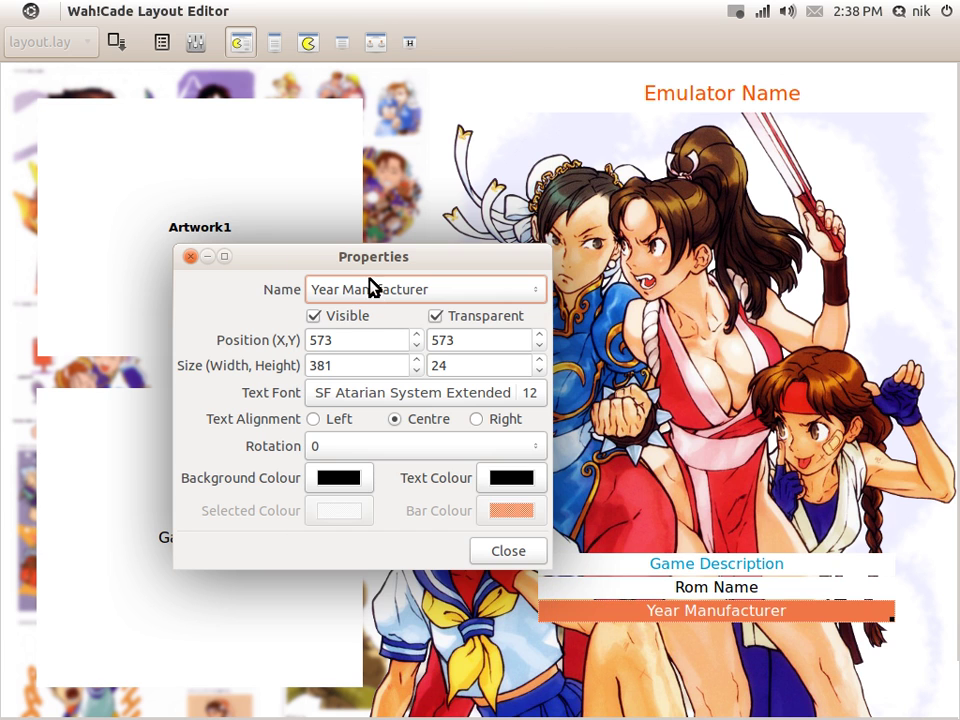
{"action": "left_click", "coordinate": [319, 317]}
{"action": "left_click", "coordinate": [362, 289]}
{"action": "left_click", "coordinate": [365, 262]}
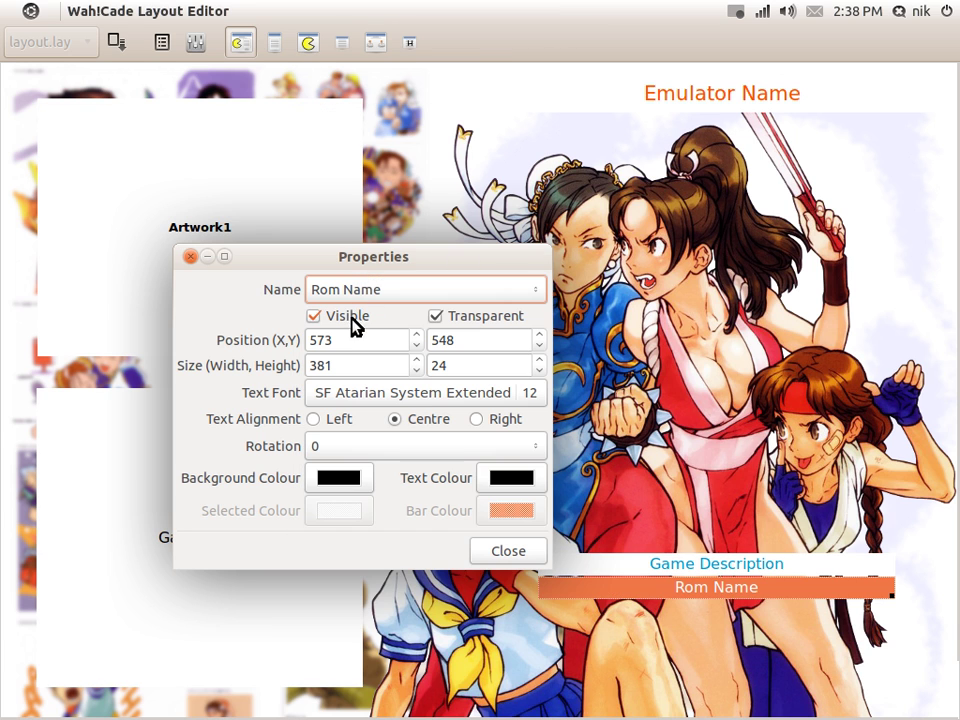
{"action": "left_click", "coordinate": [320, 317]}
Step: Hide the Game Description and Emulator Name elements, and close the element properties
{"action": "left_click", "coordinate": [356, 291]}
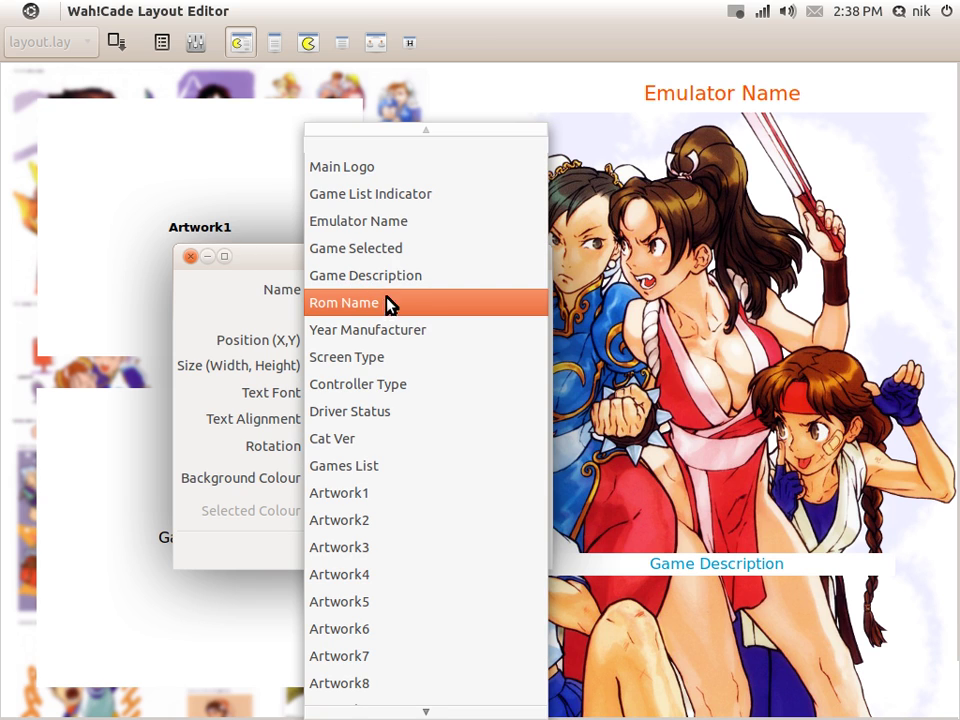
{"action": "left_click", "coordinate": [392, 275]}
{"action": "left_click", "coordinate": [315, 317]}
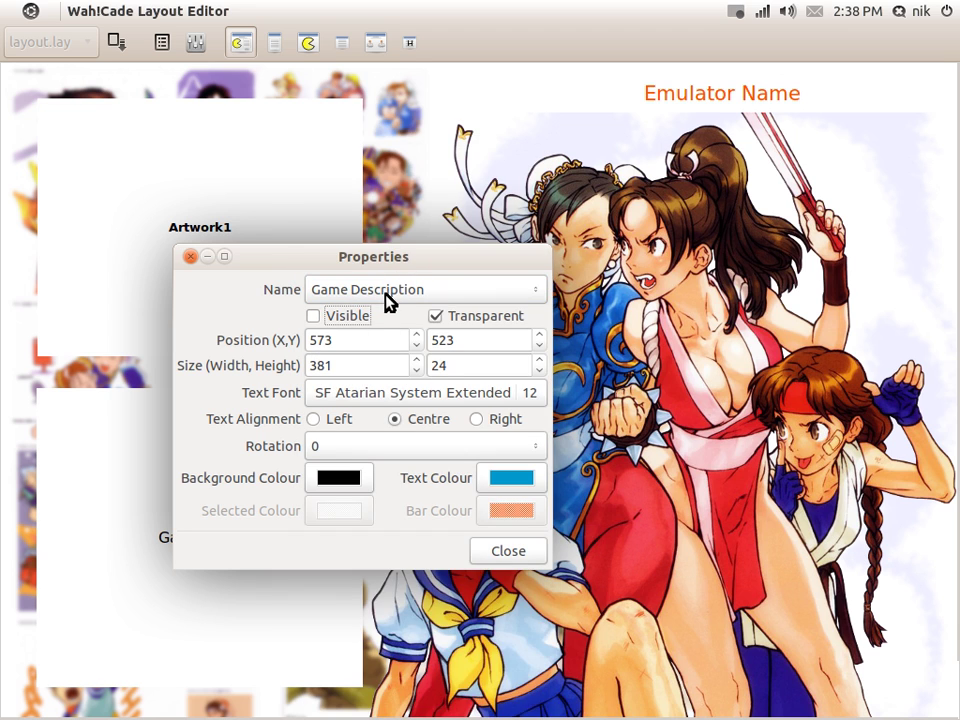
{"action": "left_click", "coordinate": [392, 295]}
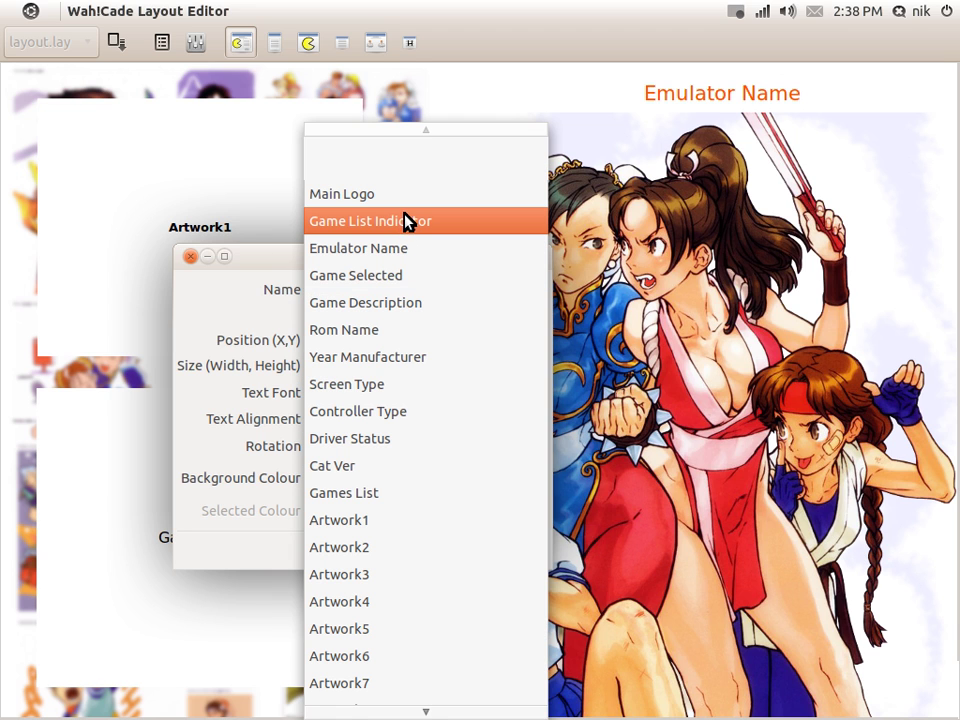
{"action": "left_click", "coordinate": [403, 250]}
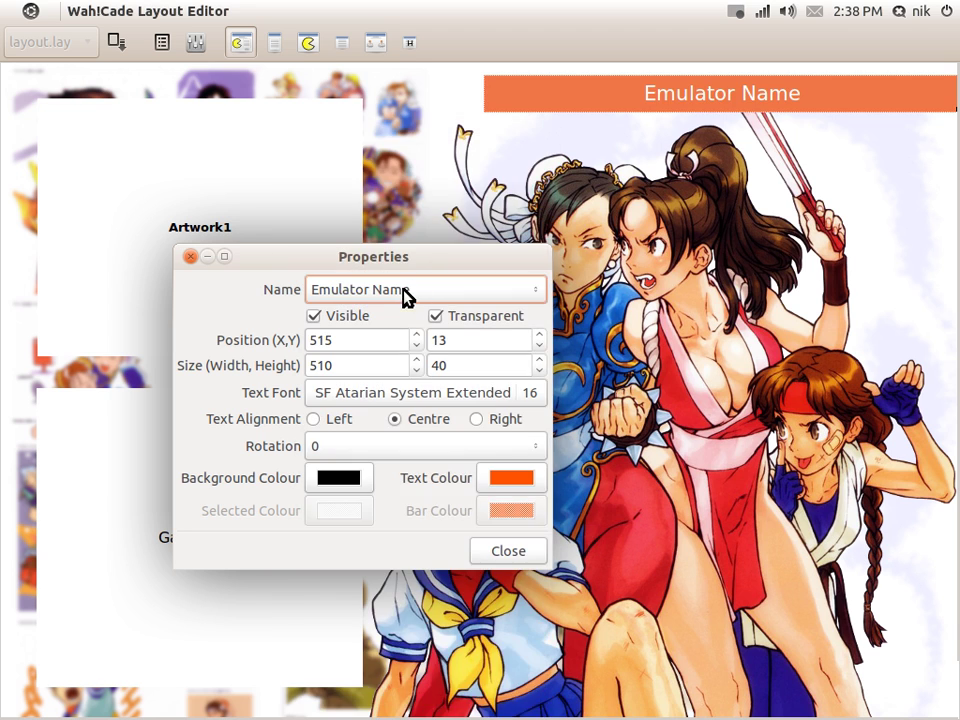
{"action": "left_click", "coordinate": [316, 317]}
{"action": "left_click_drag", "start_coordinate": [412, 258], "coordinate": [516, 216]}
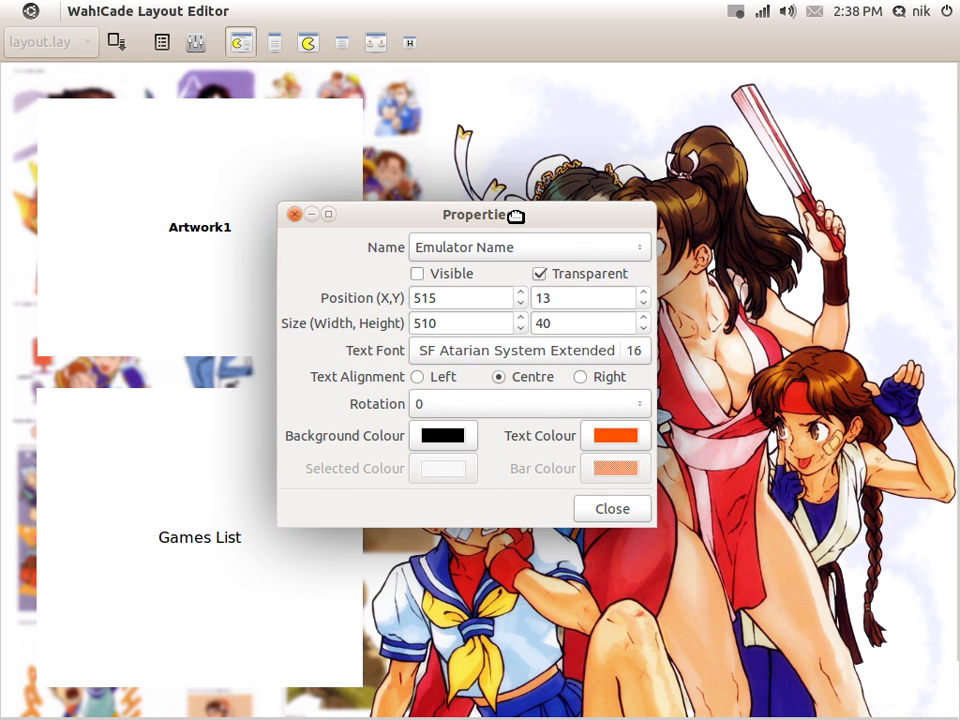
{"action": "left_click", "coordinate": [612, 511]}
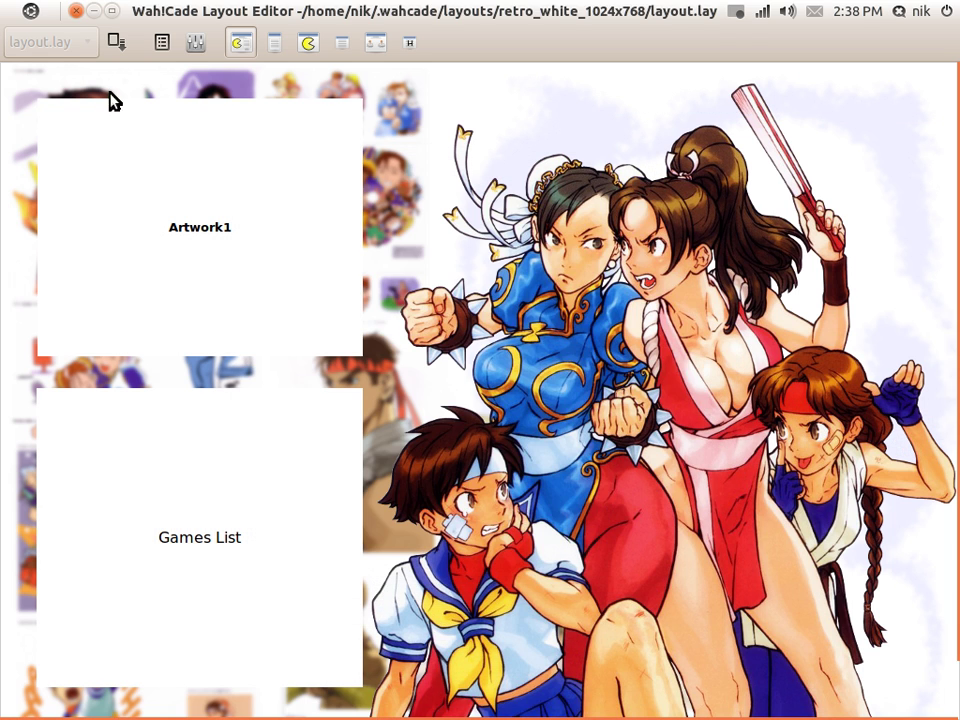
Step: Save the edited layout.lay and close the layout editor
{"action": "left_click", "coordinate": [141, 11]}
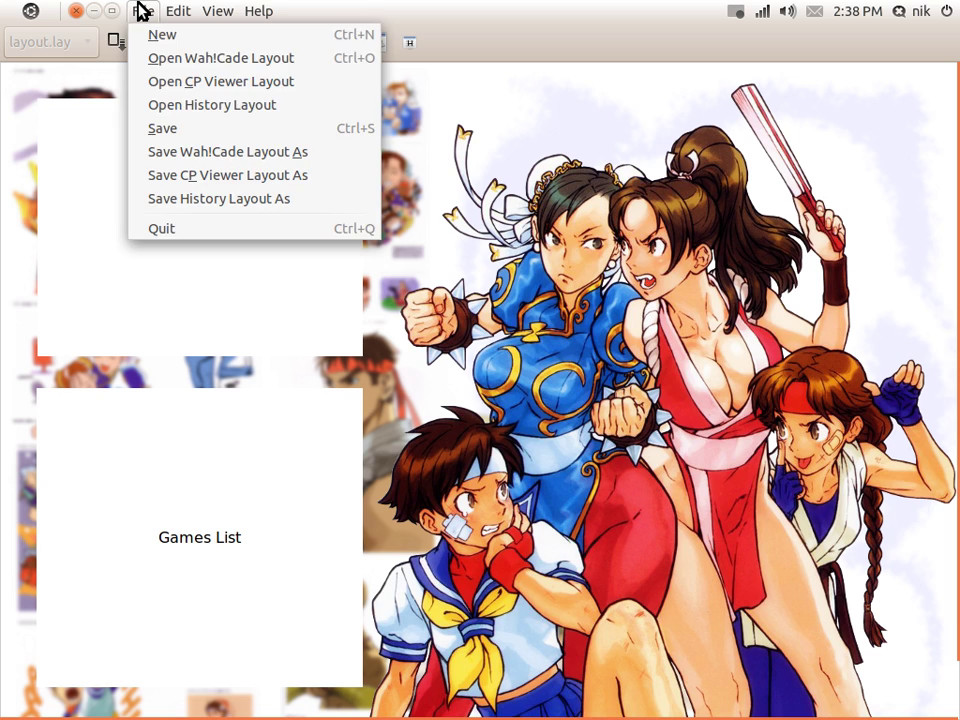
{"action": "left_click", "coordinate": [192, 133]}
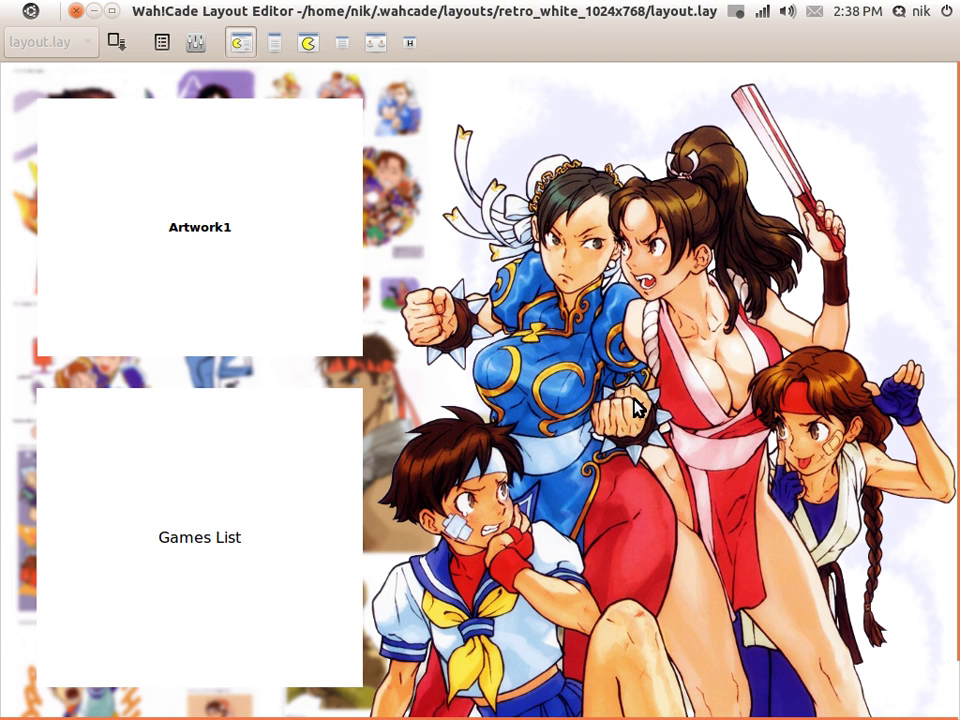
{"action": "left_click", "coordinate": [74, 11]}
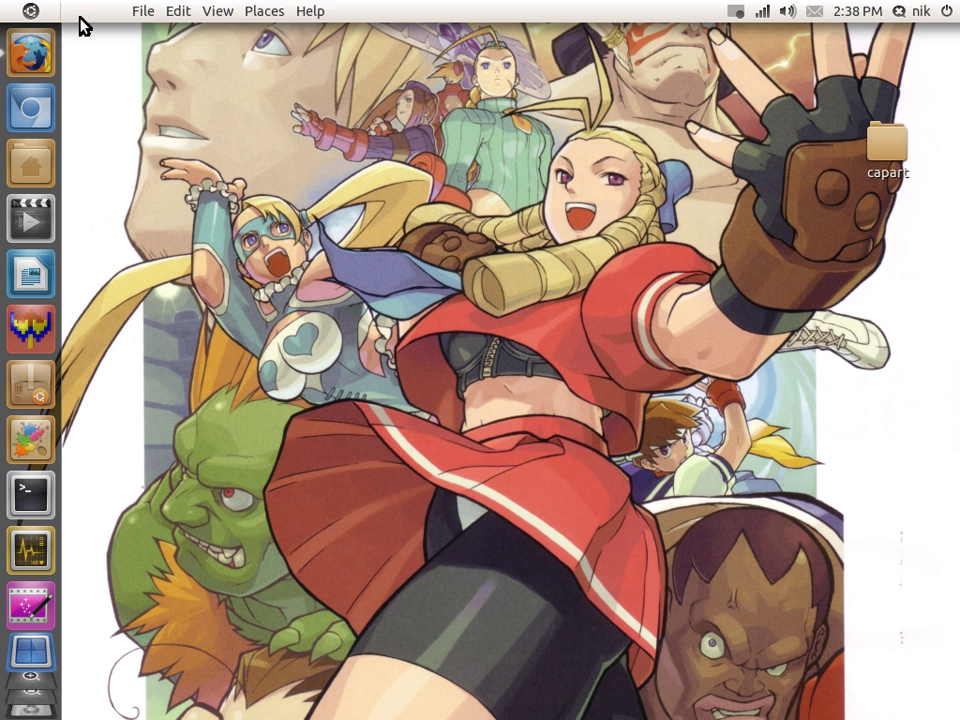
Step: Launch the Wah!Cade front end, browse down through the Street Fighter games to check the new layout, and exit
{"action": "left_click", "coordinate": [40, 330]}
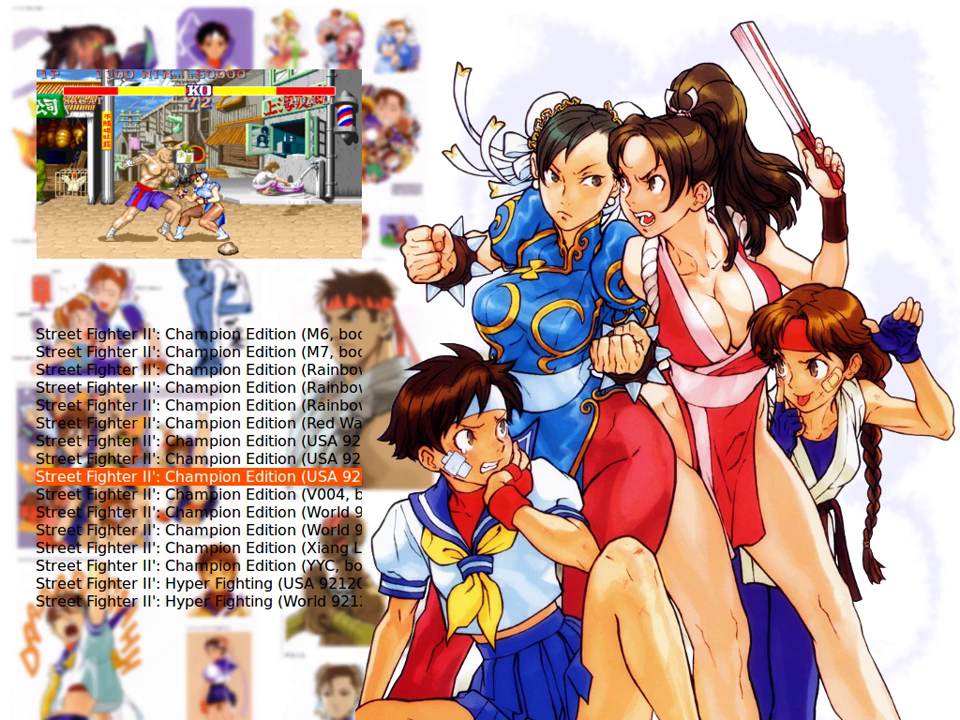
{"action": "key", "text": "Down"}
{"action": "key", "text": "Down"}
{"action": "key", "text": "Down"}
{"action": "key", "text": "Down"}
{"action": "key", "text": "Down"}
{"action": "key", "text": "Down"}
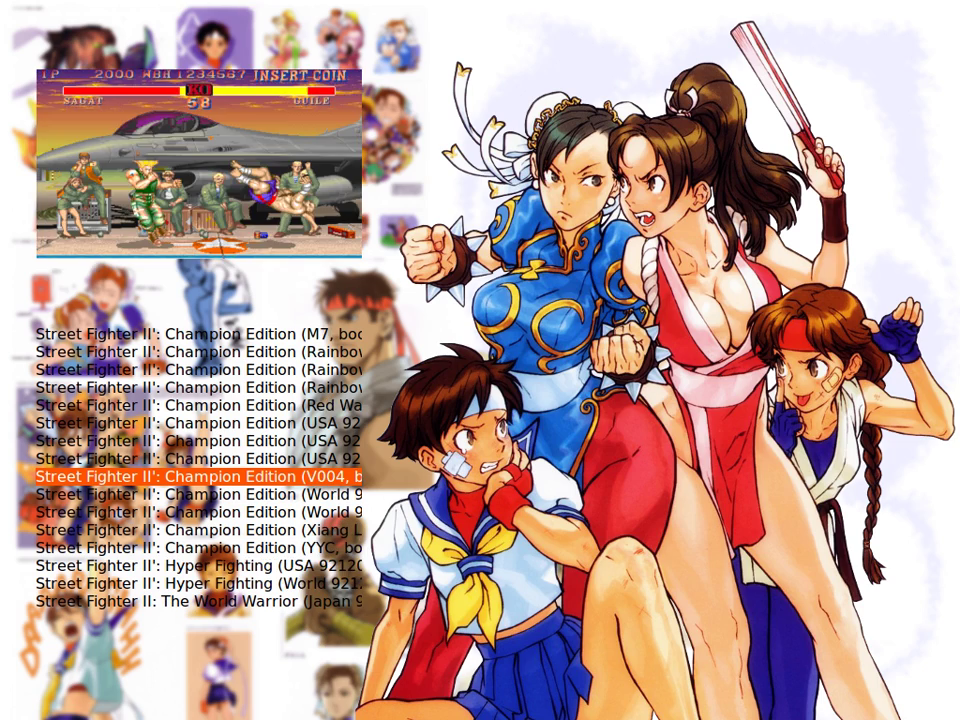
{"action": "key", "text": "Down"}
{"action": "key", "text": "Down"}
{"action": "key", "text": "Down"}
{"action": "key", "text": "Down"}
{"action": "key", "text": "Down"}
{"action": "key", "text": "Down"}
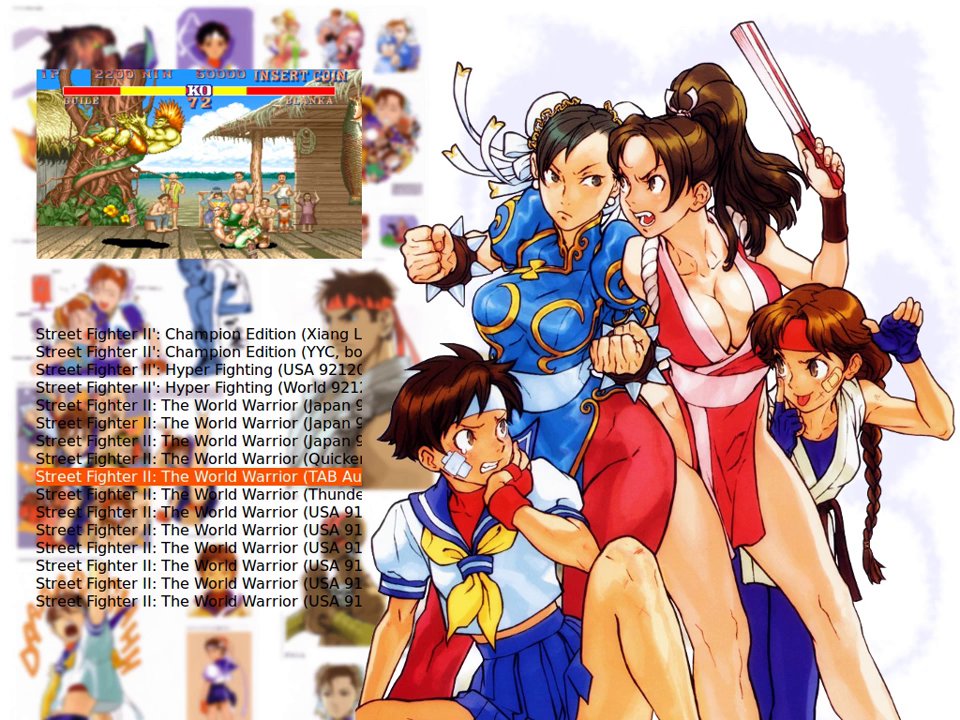
{"action": "key", "text": "Down"}
{"action": "key", "text": "Down"}
{"action": "key", "text": "Down"}
{"action": "key", "text": "Down"}
{"action": "key", "text": "Down"}
{"action": "key", "text": "Down"}
{"action": "key", "text": "Down"}
{"action": "key", "text": "Down"}
{"action": "key", "text": "Down"}
{"action": "key", "text": "Down"}
{"action": "key", "text": "Down"}
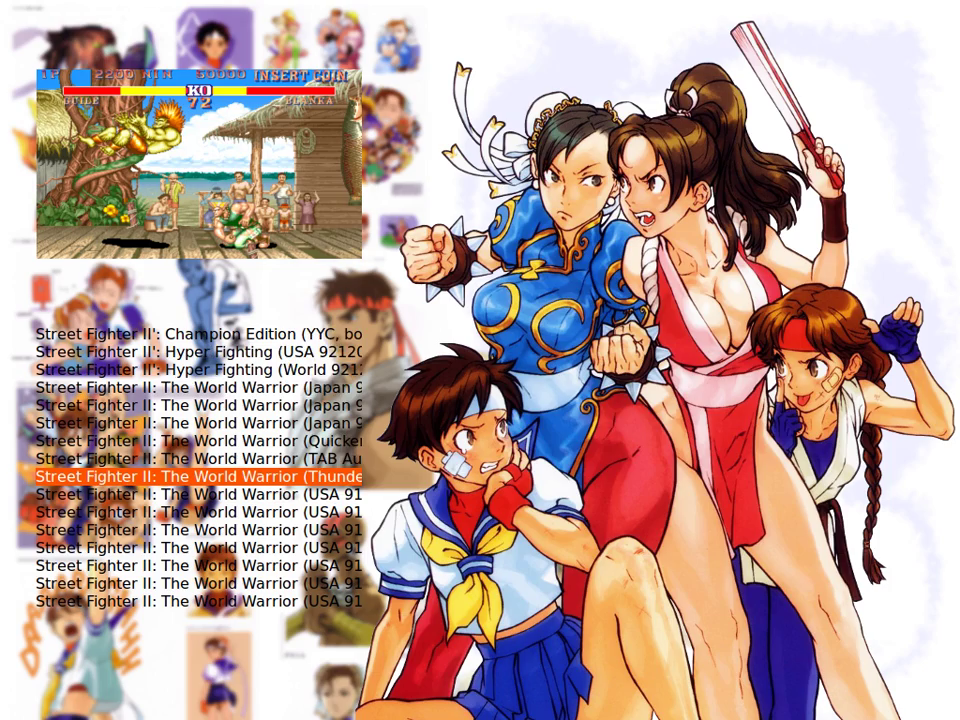
{"action": "key", "text": "Down"}
{"action": "key", "text": "Down"}
{"action": "key", "text": "Down"}
{"action": "key", "text": "Down"}
{"action": "key", "text": "Down"}
{"action": "key", "text": "Down"}
{"action": "key", "text": "Down"}
{"action": "key", "text": "Down"}
{"action": "key", "text": "Down"}
{"action": "key", "text": "Down"}
{"action": "key", "text": "Down"}
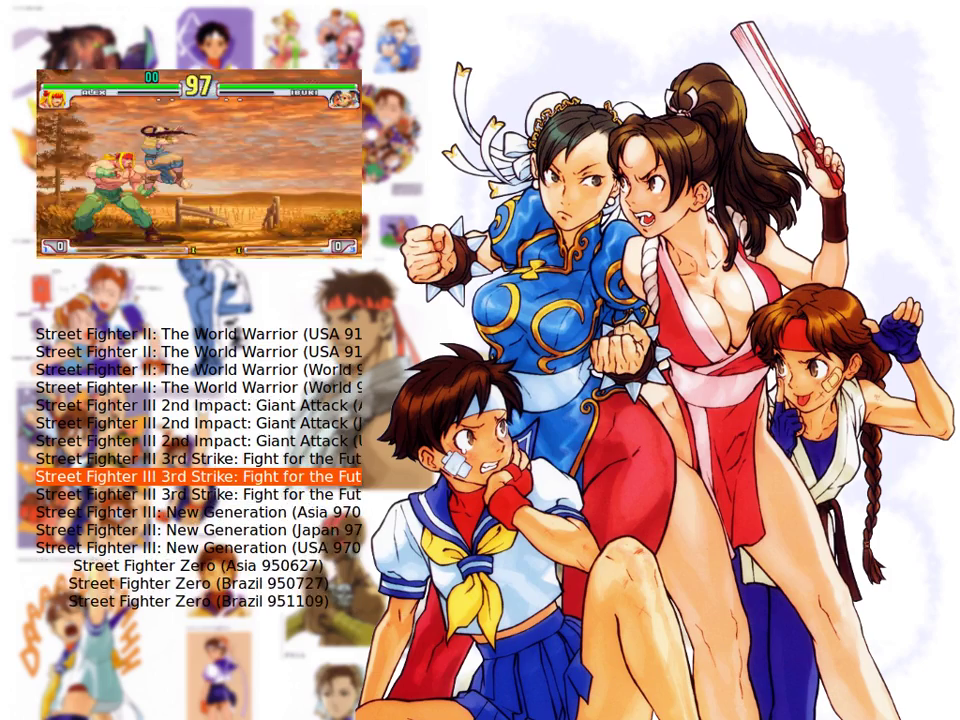
{"action": "key", "text": "Down"}
{"action": "key", "text": "Down"}
{"action": "key", "text": "Down"}
{"action": "key", "text": "Down"}
{"action": "key", "text": "Down"}
{"action": "key", "text": "Down"}
{"action": "key", "text": "Down"}
{"action": "key", "text": "Down"}
{"action": "key", "text": "Down"}
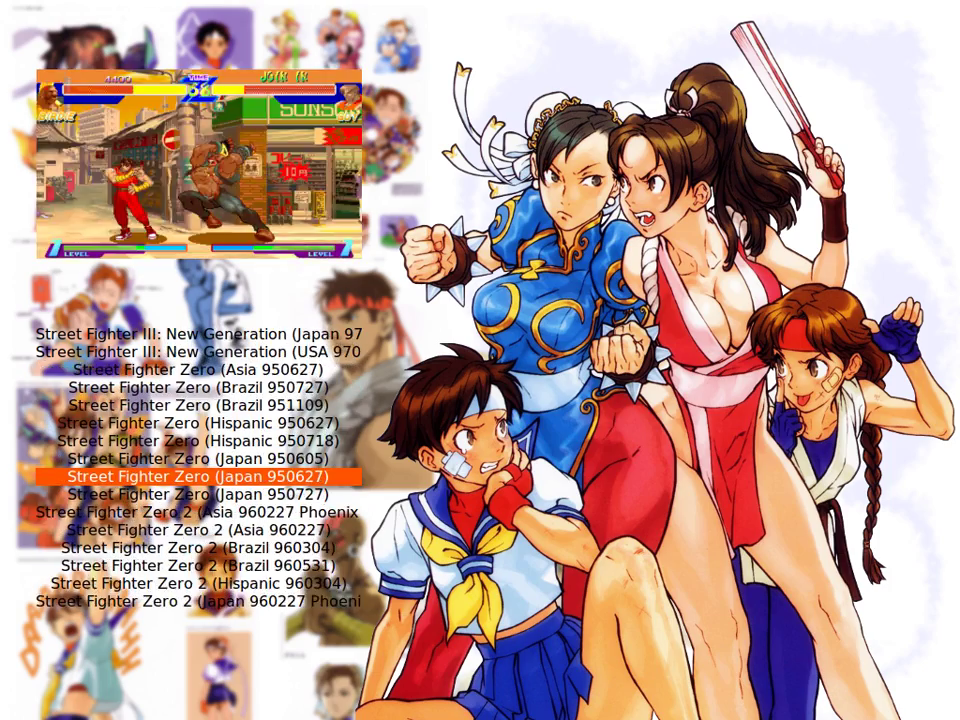
{"action": "key", "text": "Down"}
{"action": "key", "text": "Down"}
{"action": "key", "text": "Down"}
{"action": "key", "text": "Down"}
{"action": "key", "text": "Down"}
{"action": "key", "text": "Down"}
{"action": "key", "text": "Down"}
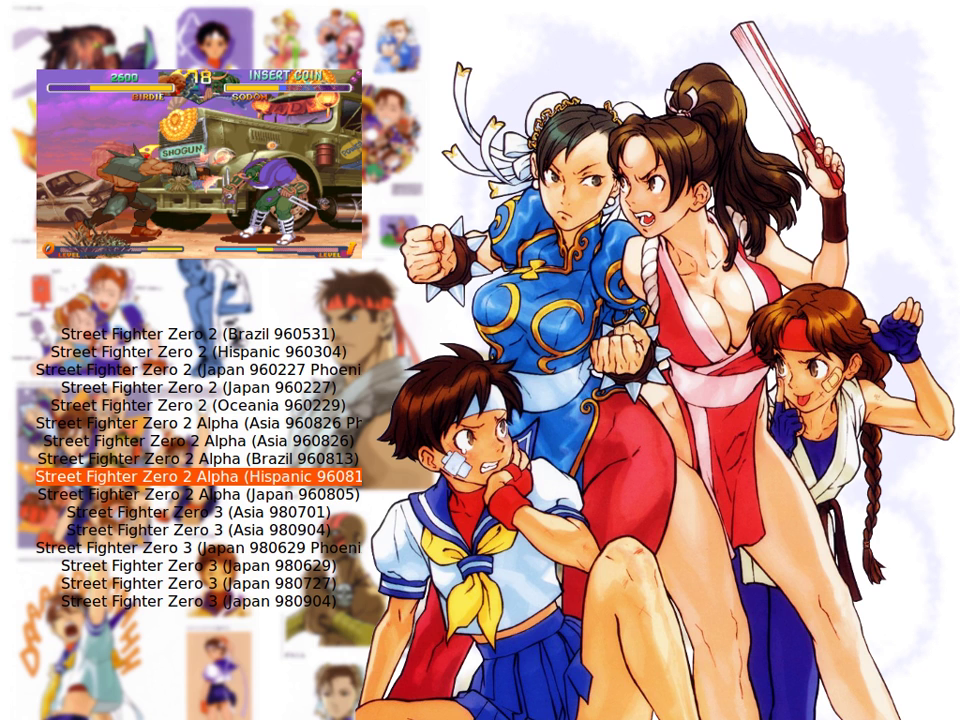
{"action": "key", "text": "Escape"}
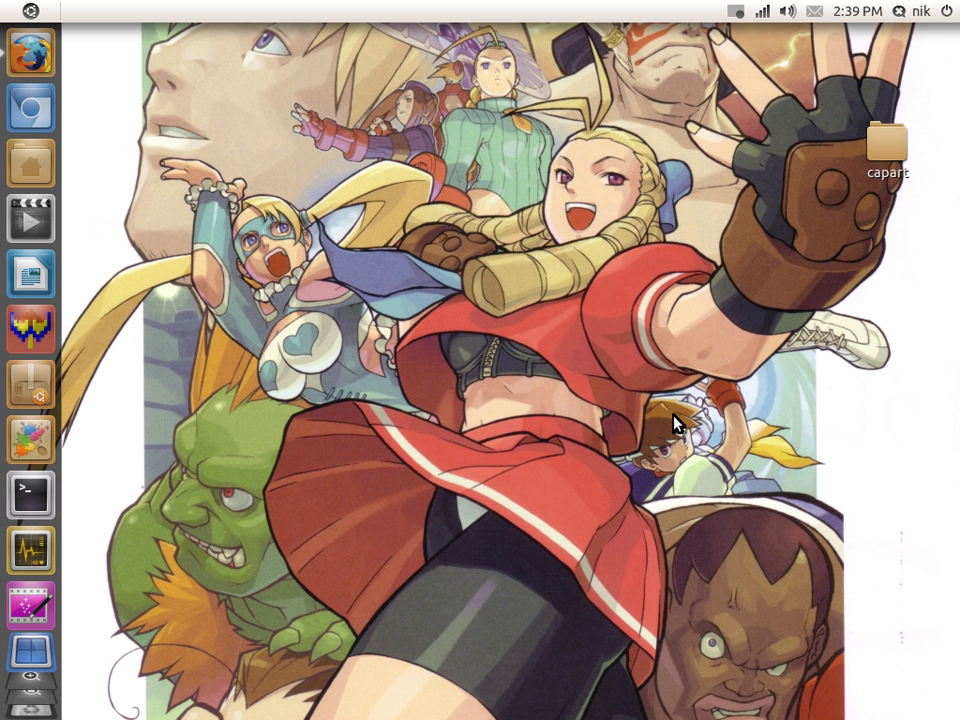